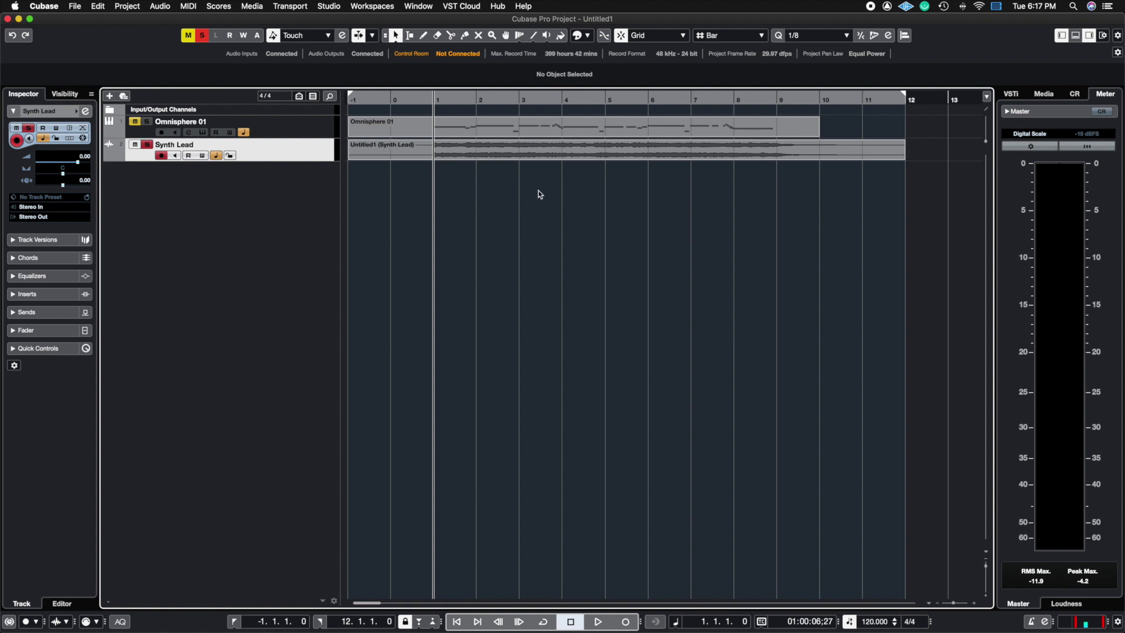
Select the Synth Lead audio event in the project window.
click(478, 160)
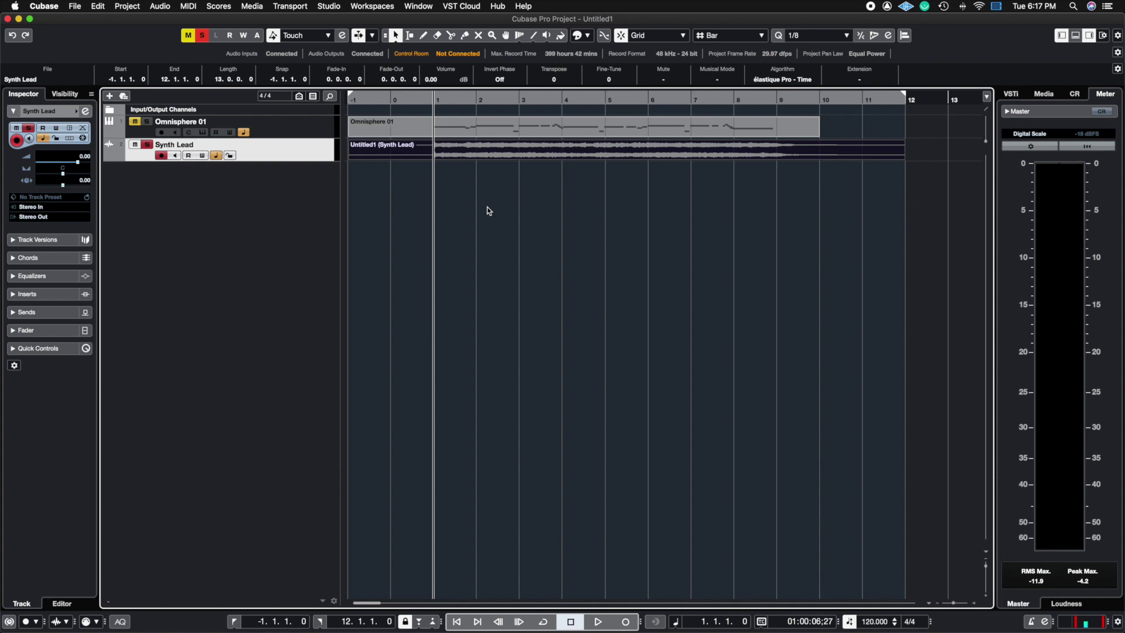
Open the Synth Lead event in the Sample Editor in the lower zone.
key(Return)
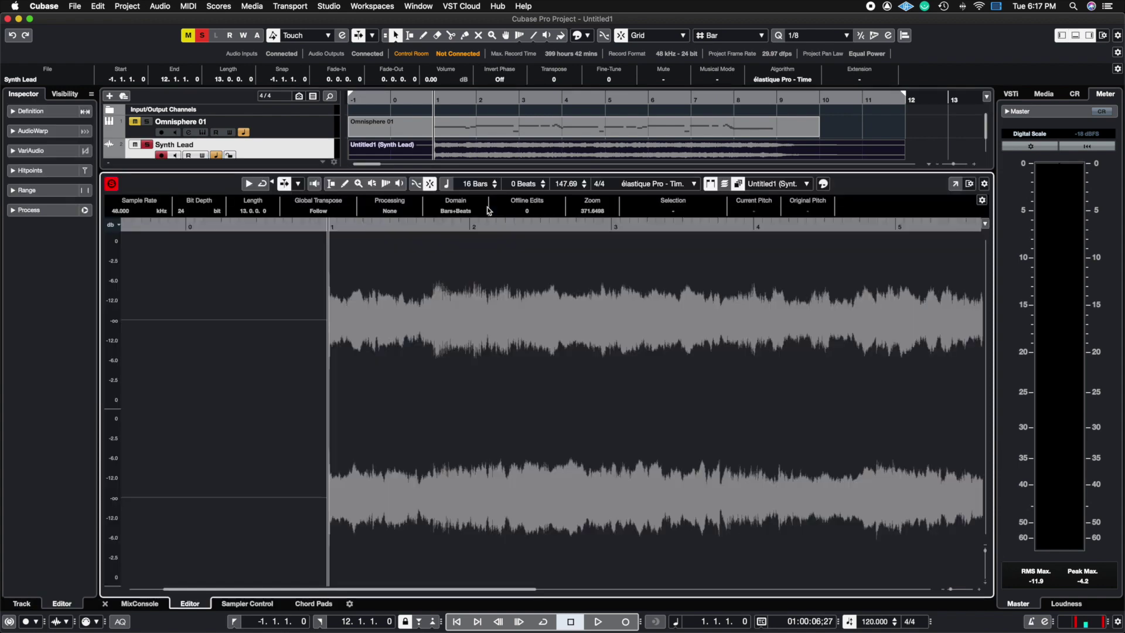
click(1075, 36)
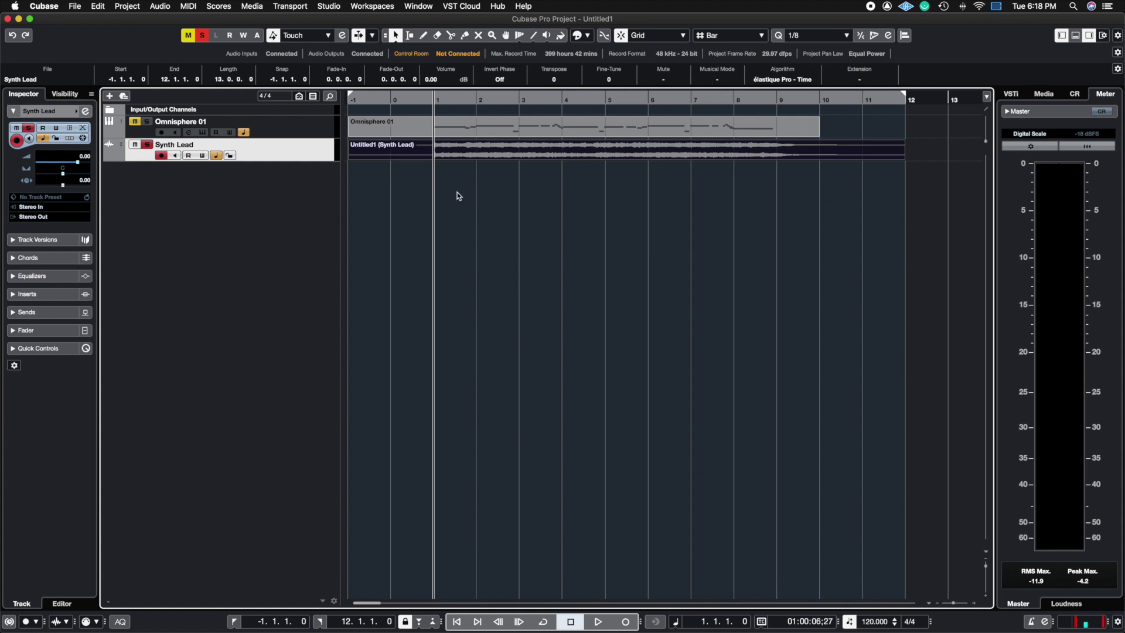
click(389, 196)
click(416, 159)
mouse_move(423, 152)
key(super+e)
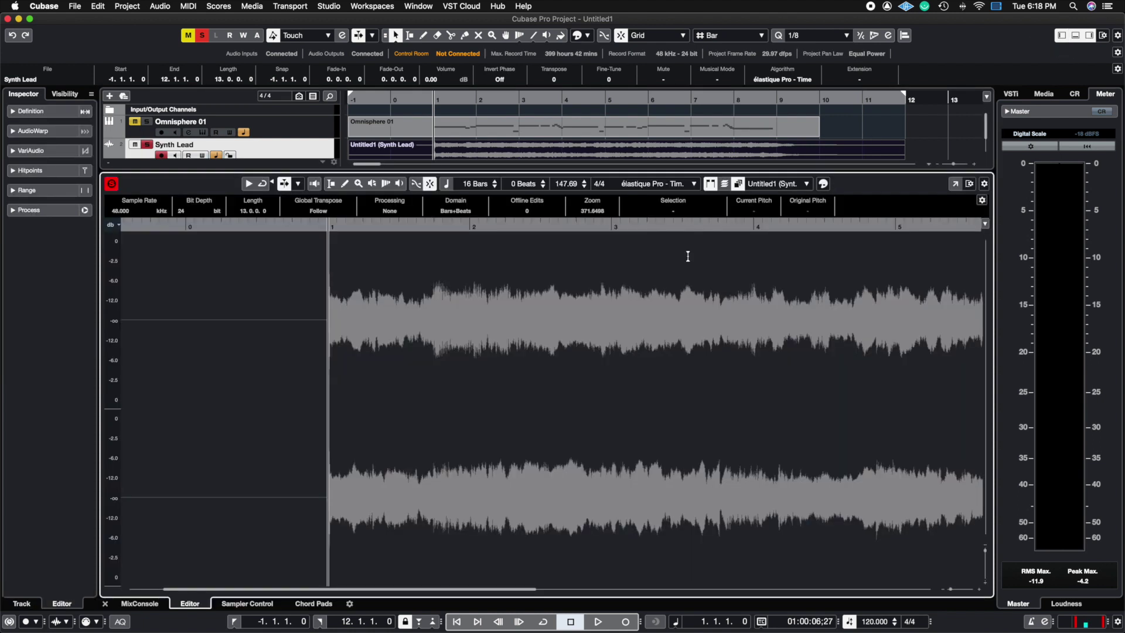
click(1074, 35)
click(1076, 37)
Focus the Sample Editor and switch its Inspector to the VariAudio pitch view.
click(296, 129)
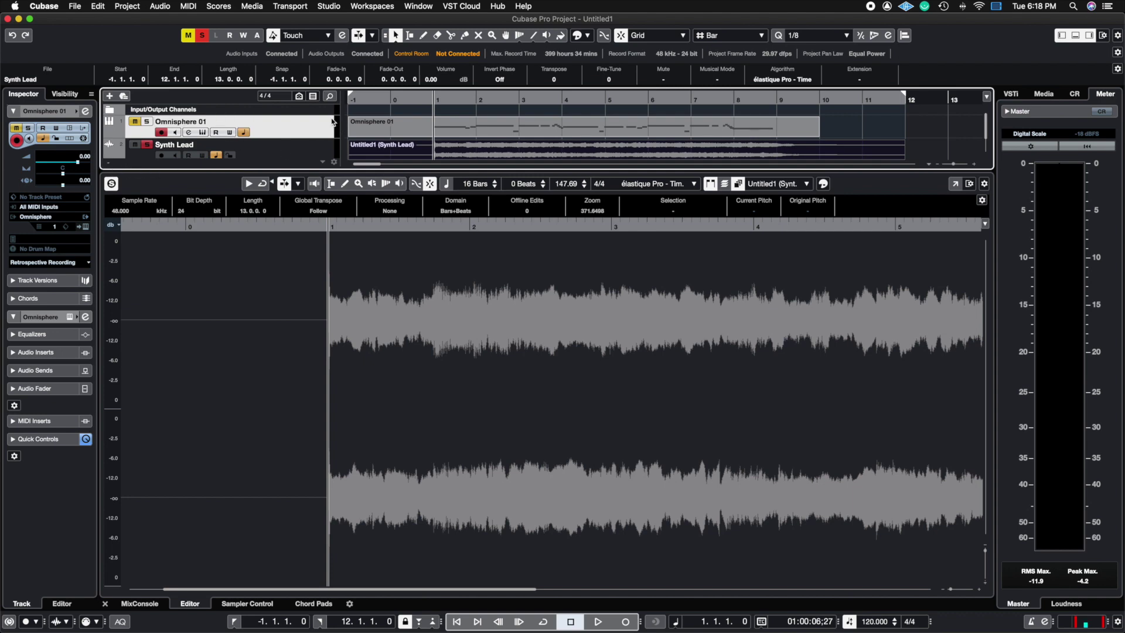
click(158, 192)
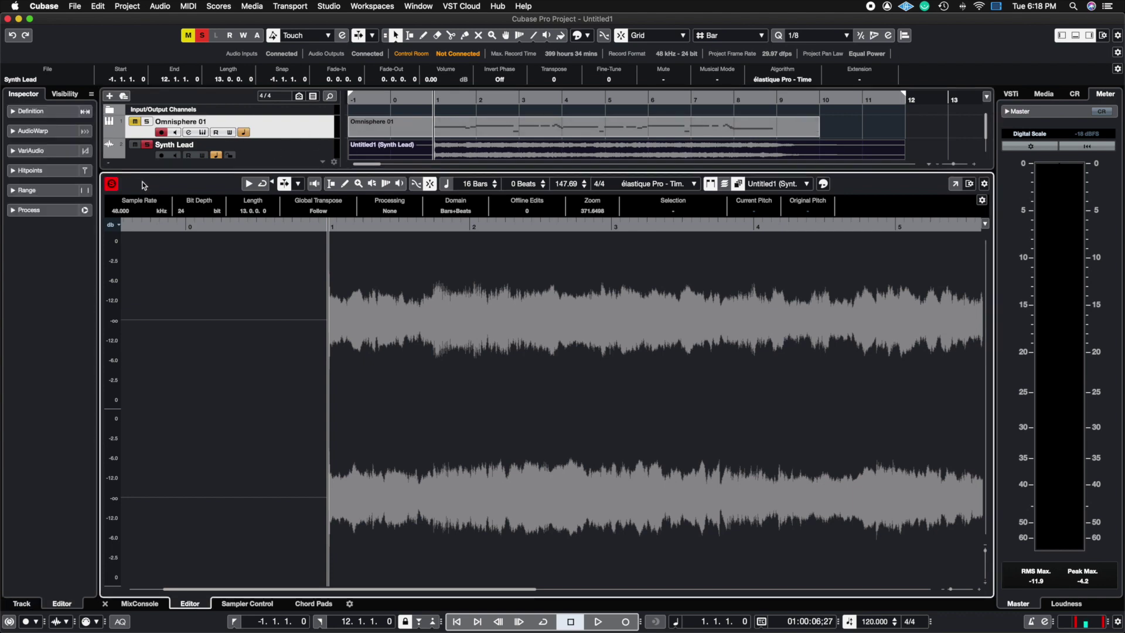
click(15, 152)
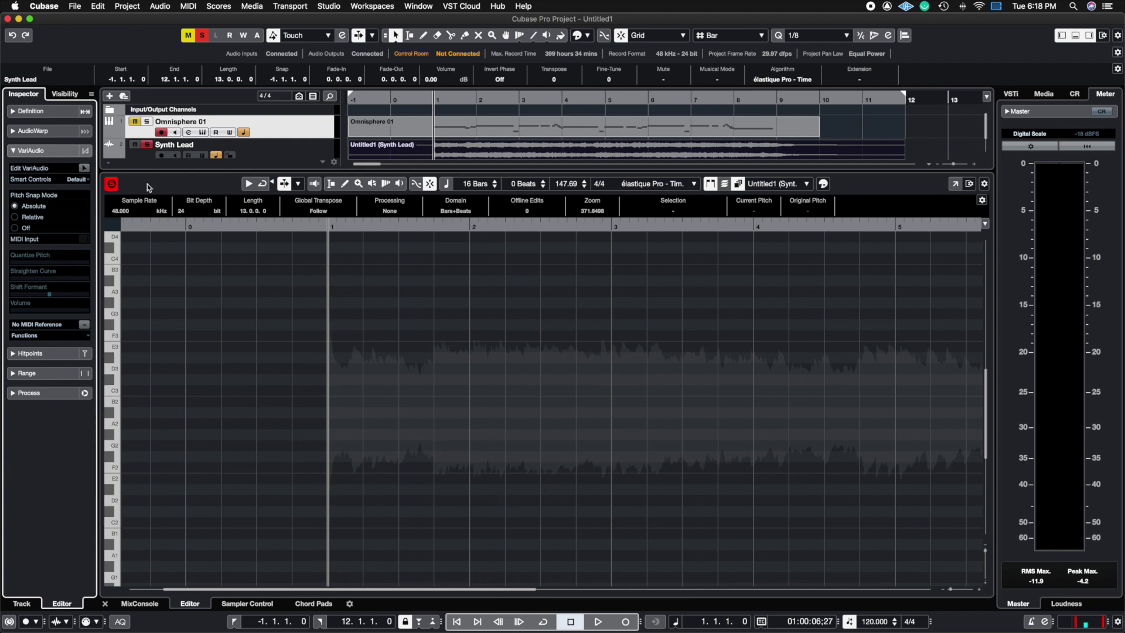
Analyse the Synth Lead audio with Edit VariAudio into pitch segments, then play it back.
click(84, 169)
click(85, 168)
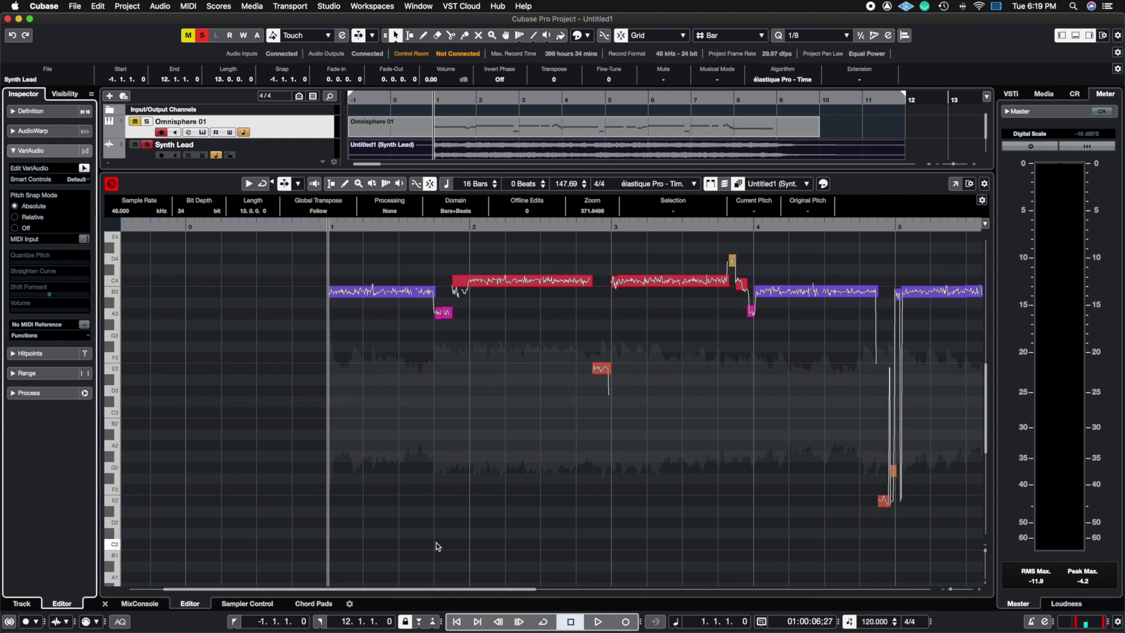
drag(451, 593, 851, 631)
scroll(466, 544, left, 15)
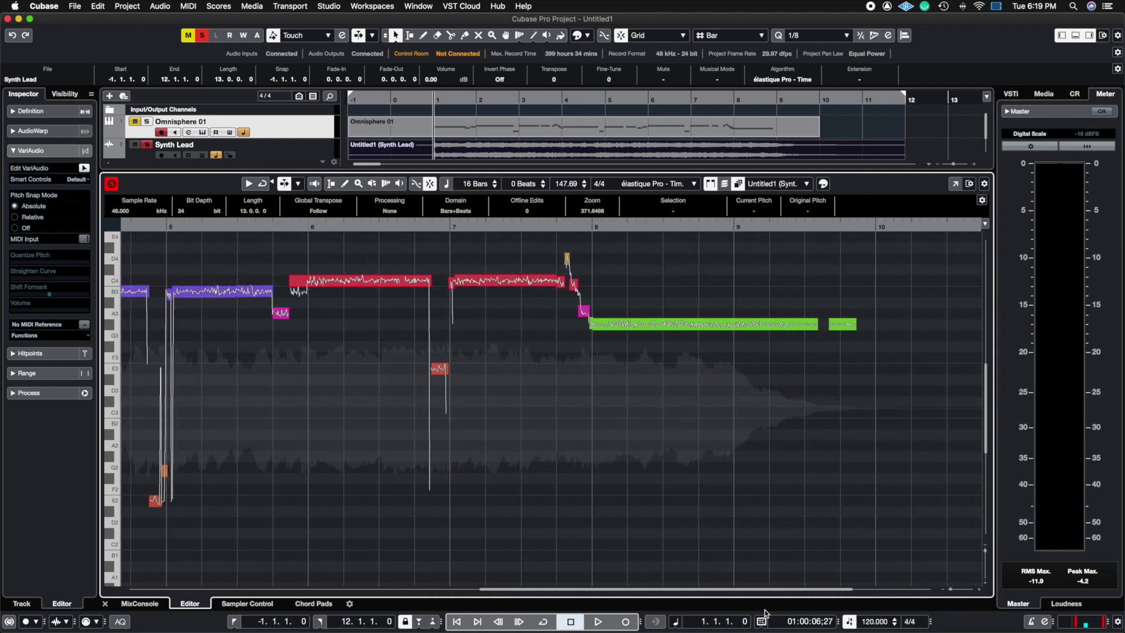
scroll(466, 544, left, 1)
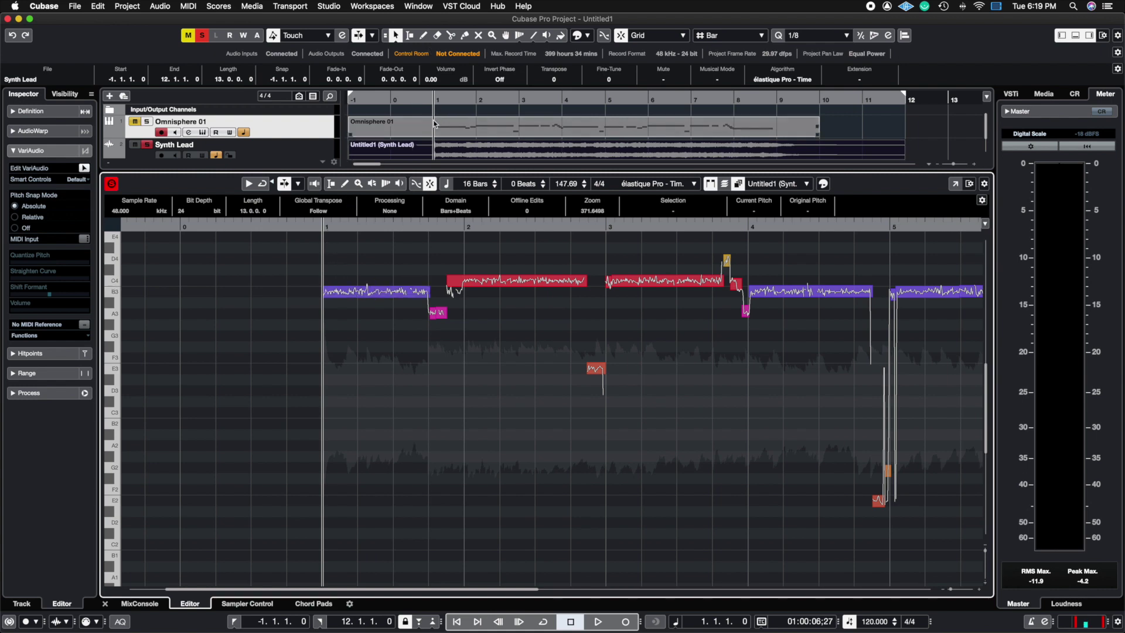
key(space)
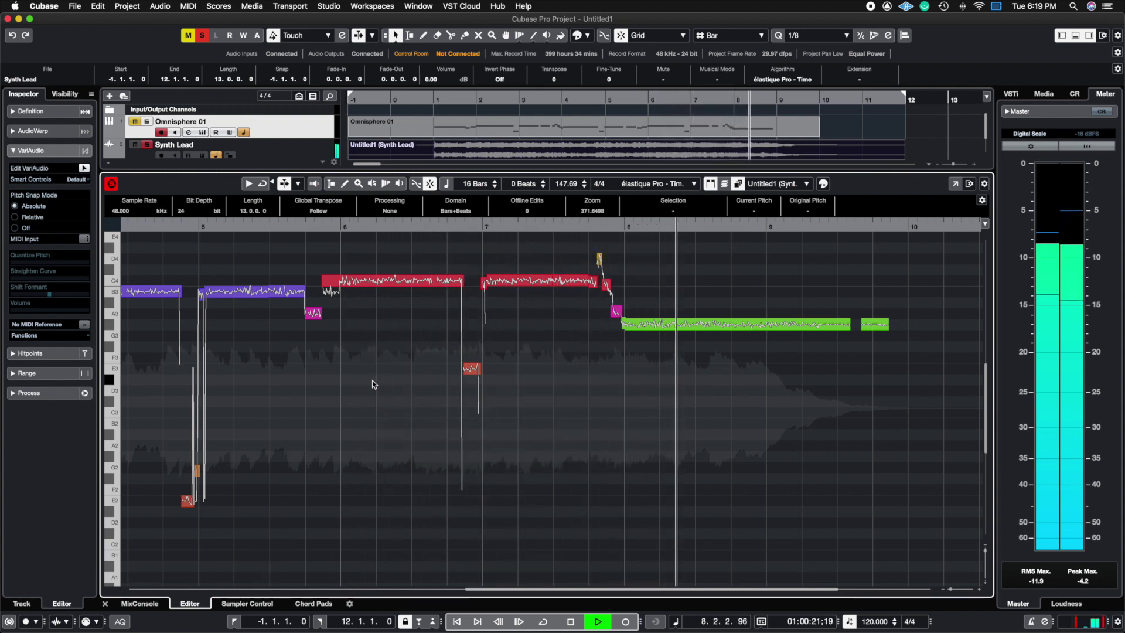
key(space)
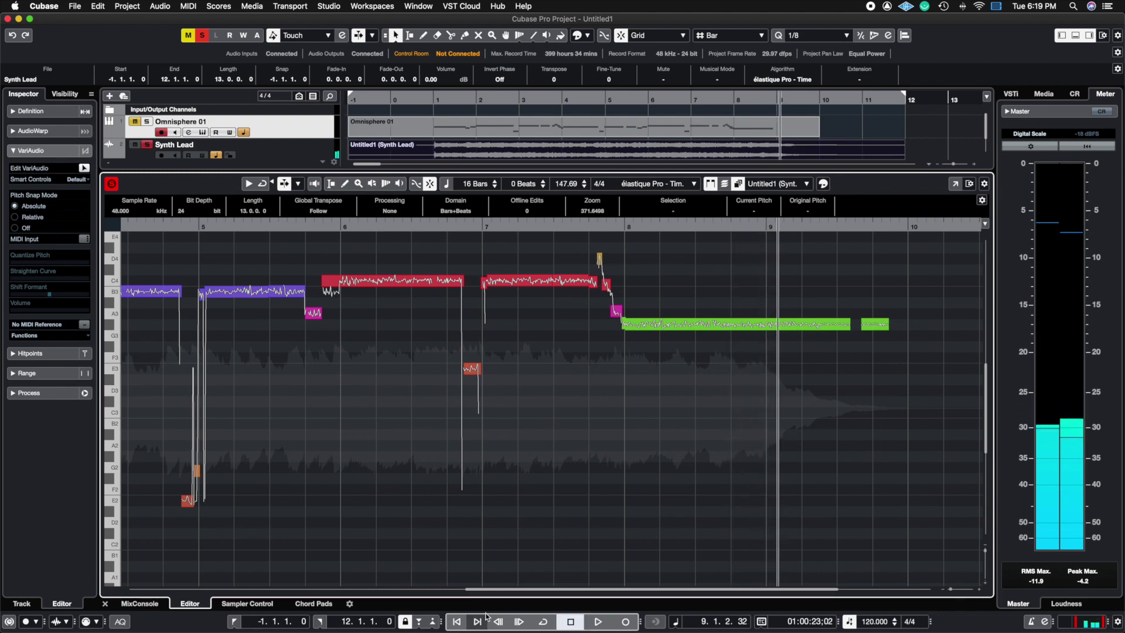
Lower the first segment a semitone and raise the second segment to C#4.
drag(507, 590, 297, 589)
scroll(297, 567, left, 5)
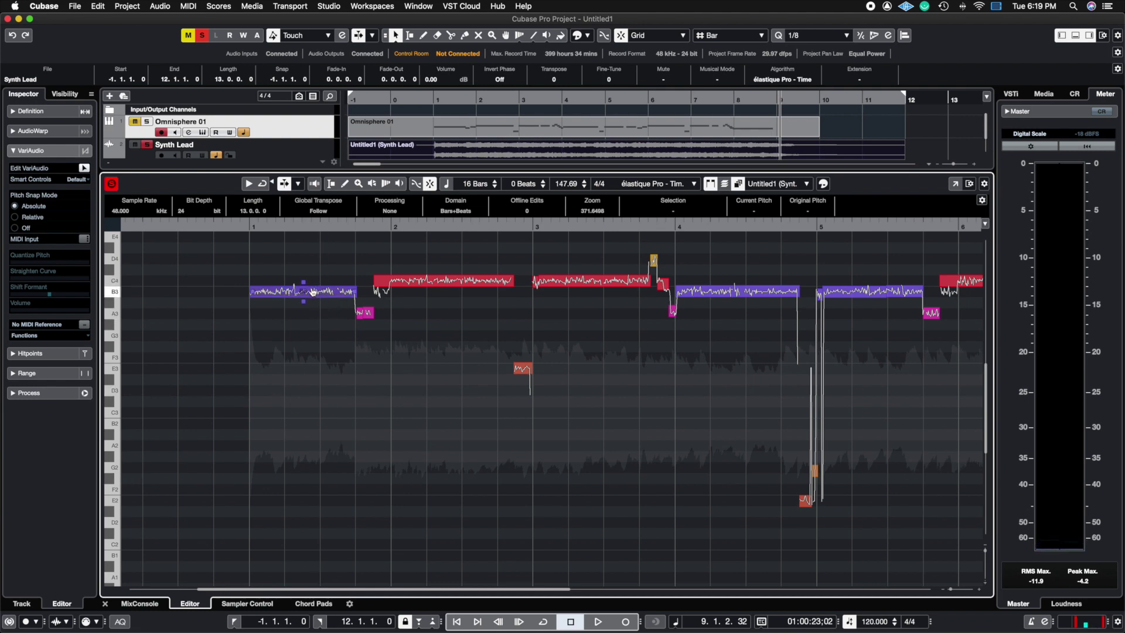
drag(302, 291, 303, 302)
click(416, 281)
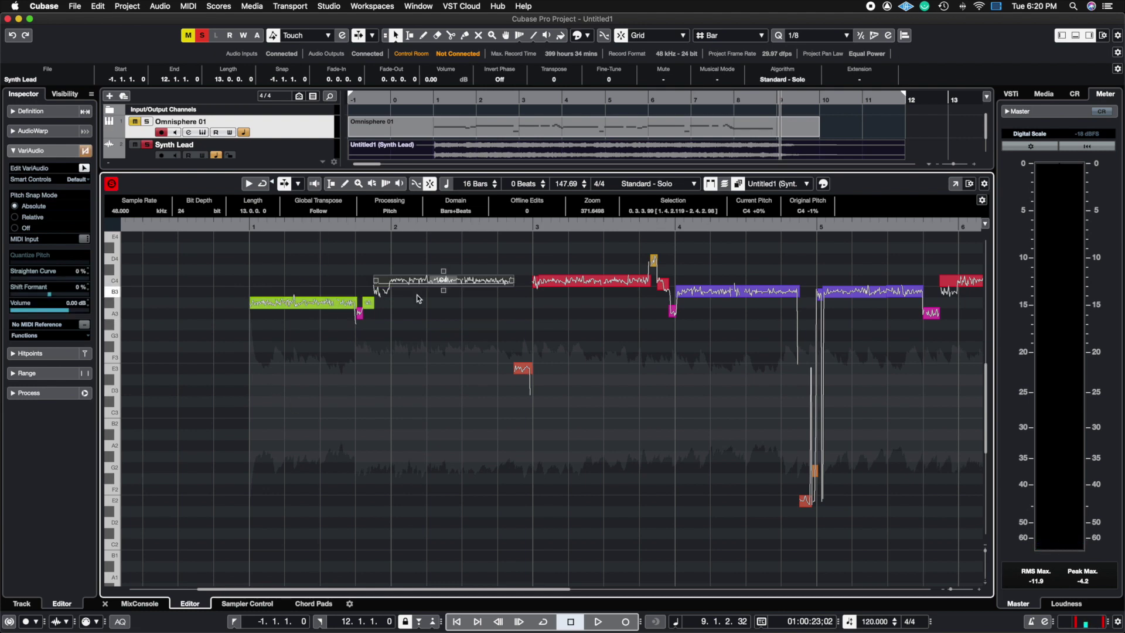
mouse_move(415, 283)
mouse_down()
mouse_move(418, 257)
mouse_move(419, 286)
mouse_up()
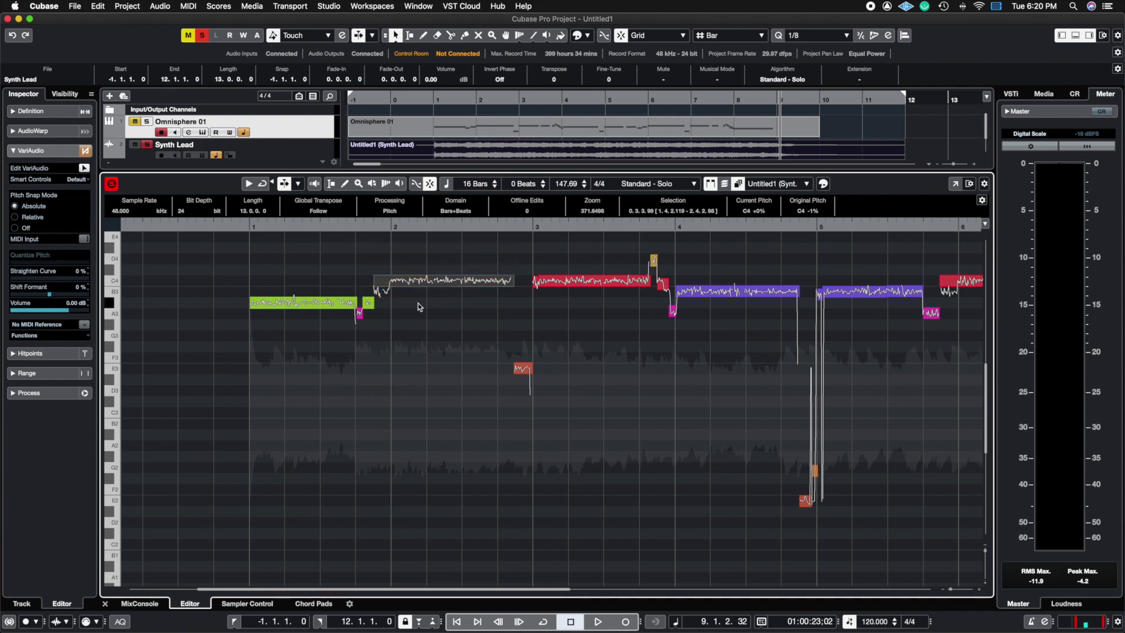
Try Relative pitch snapping on the bar-2 C4 segment, then turn snapping Off.
click(412, 281)
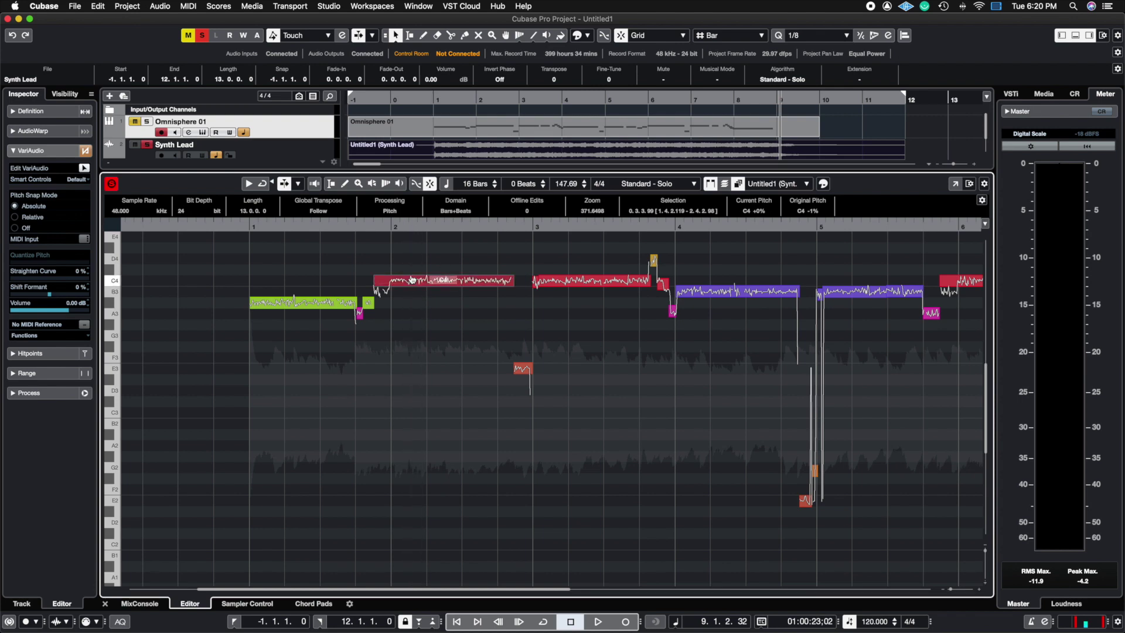
mouse_move(411, 282)
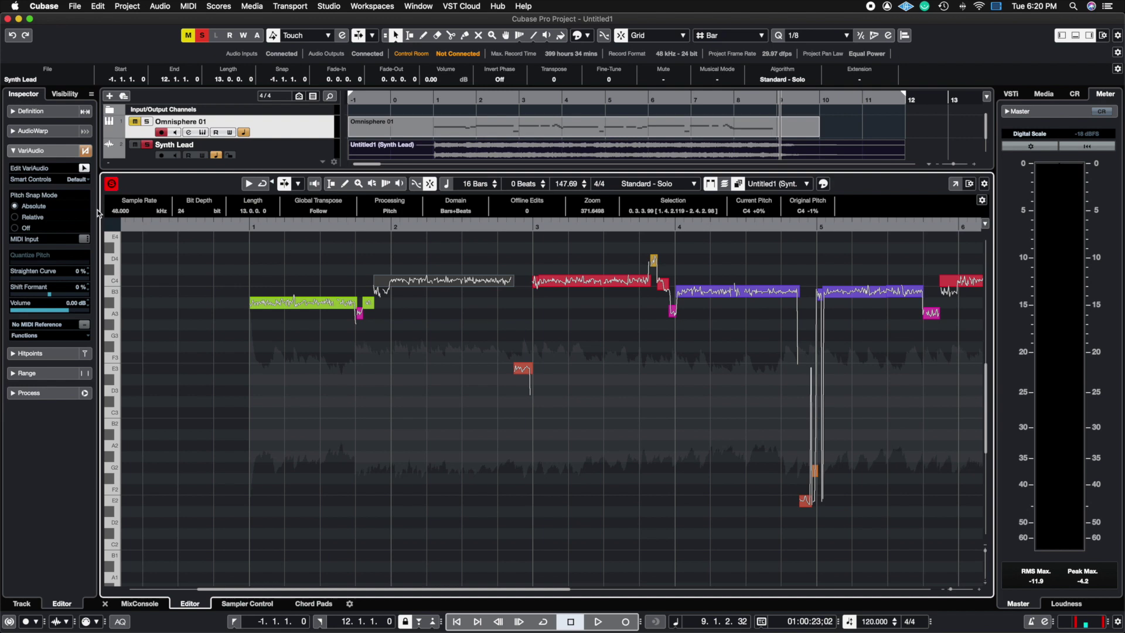
click(14, 217)
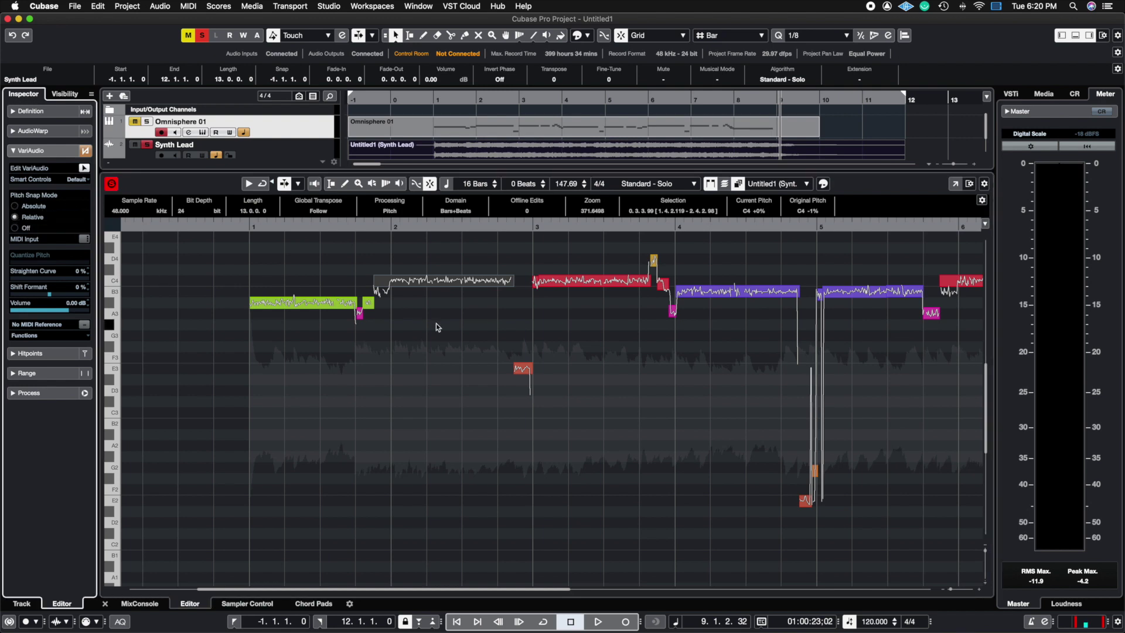
drag(415, 280, 393, 280)
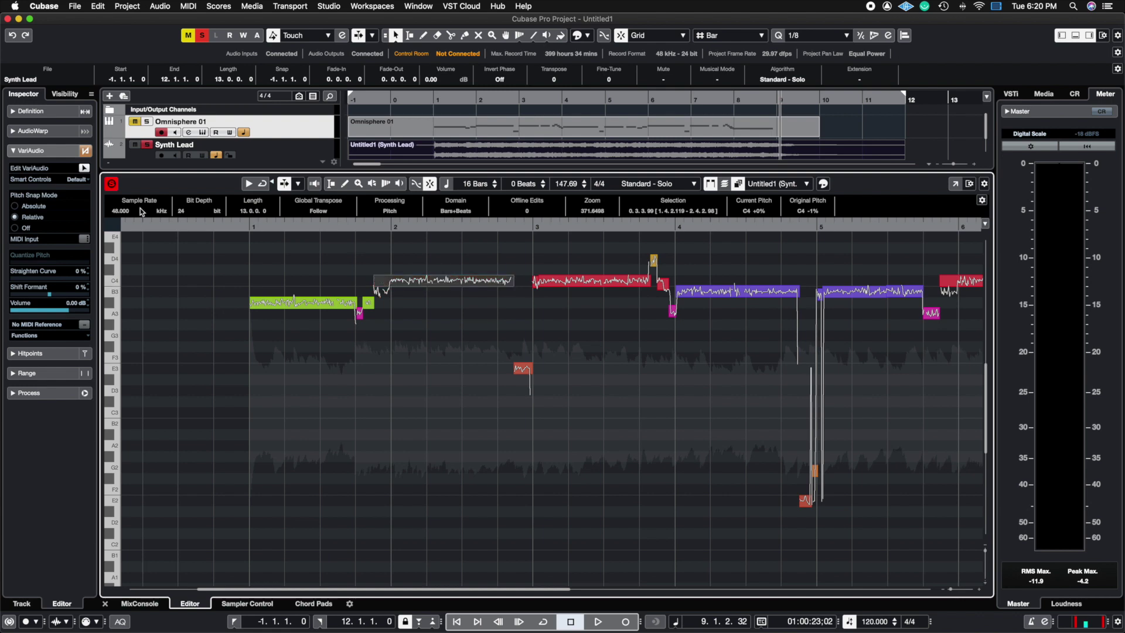
click(14, 227)
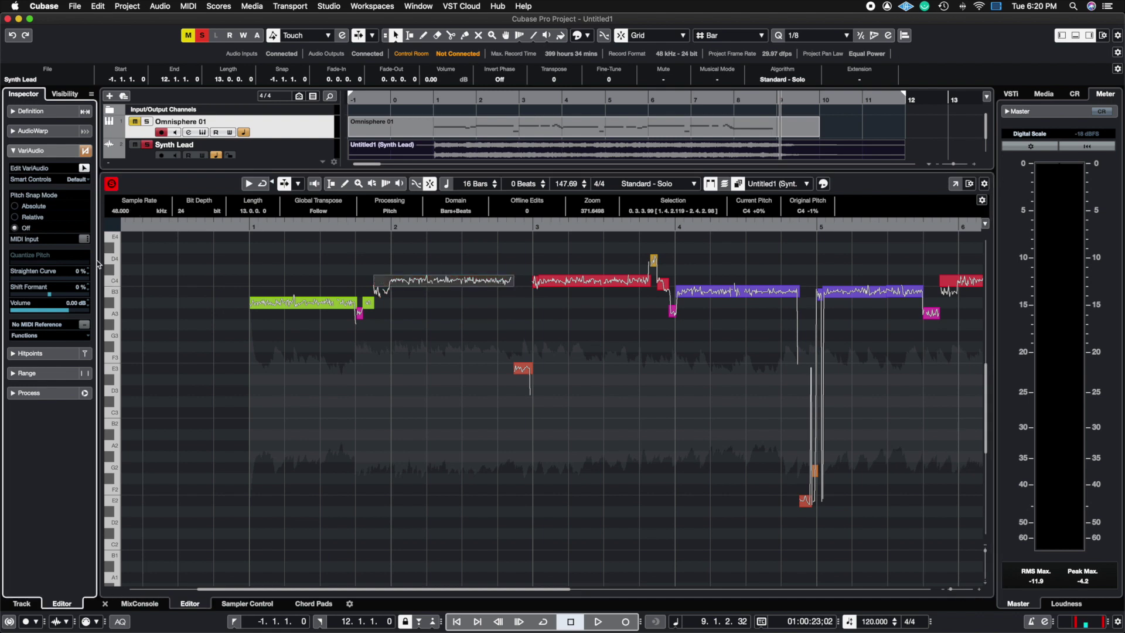
Fine-tune the bar-2 segment in cents, settling it at C4 +15%.
drag(432, 280, 428, 275)
click(417, 312)
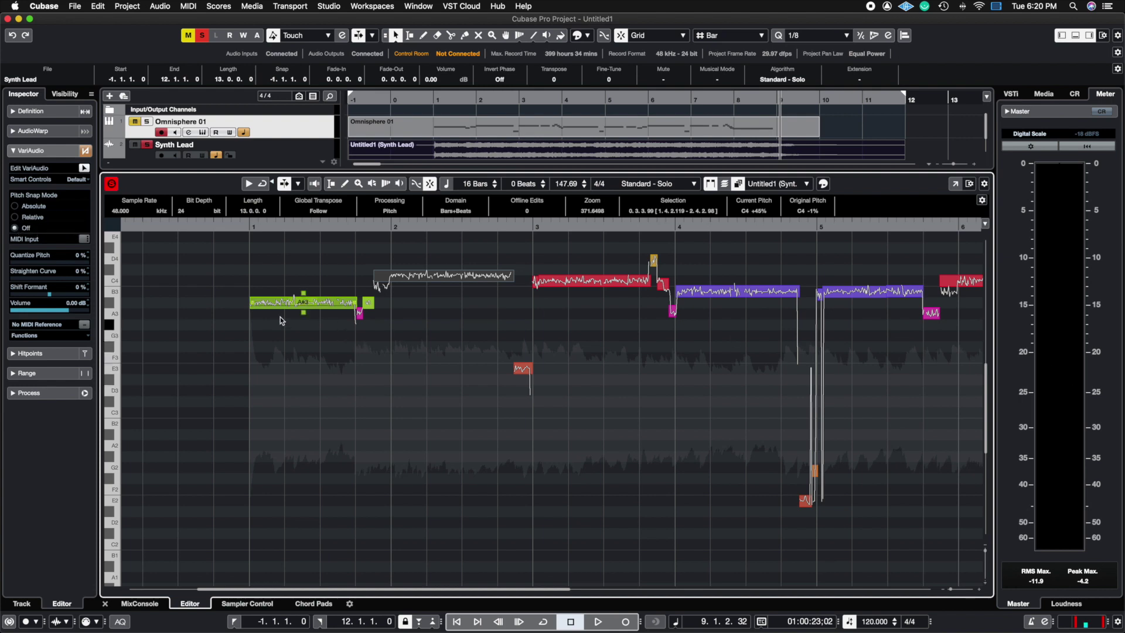
drag(415, 280, 415, 286)
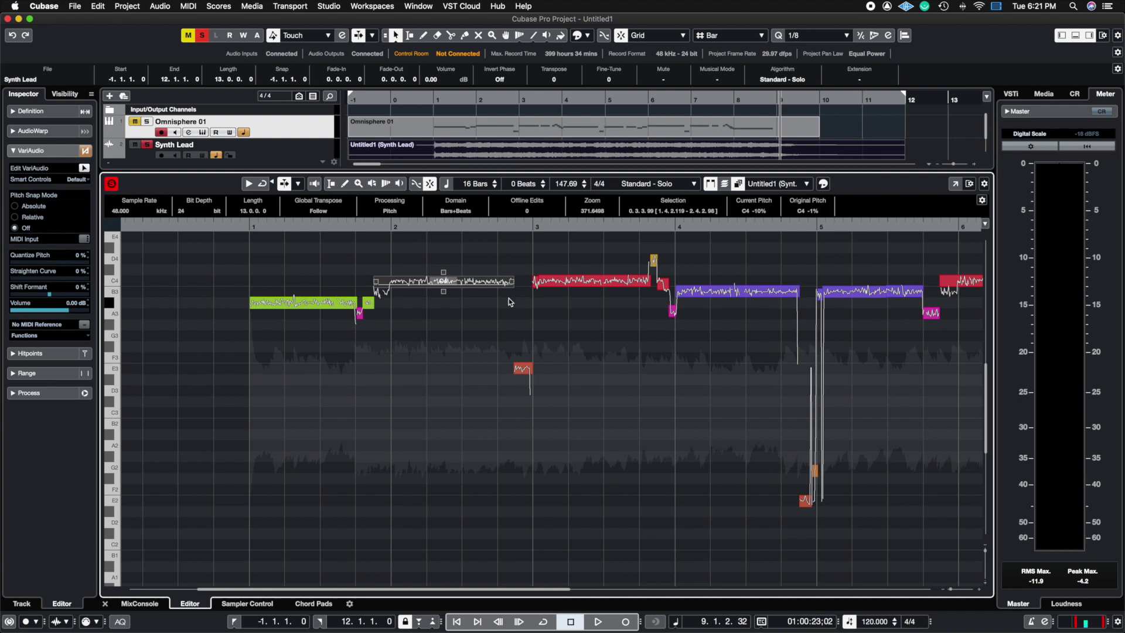
drag(405, 283, 406, 280)
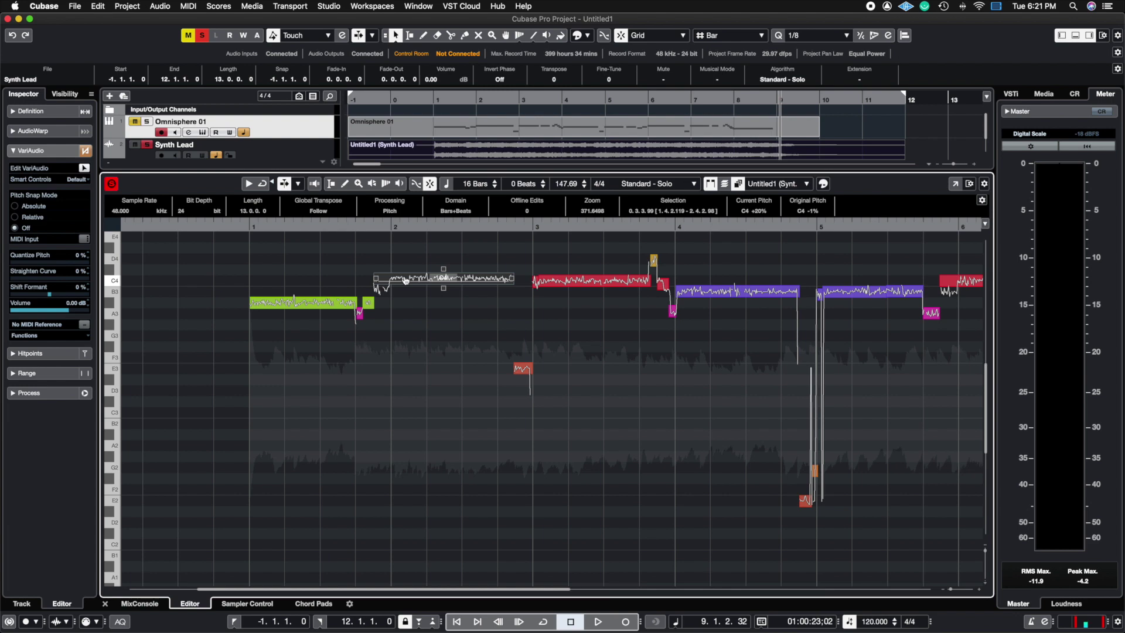
drag(406, 280, 405, 280)
Turn snapping Off and detune bar-2 to C4 +40% and bar-1 to C4 -35%.
click(15, 206)
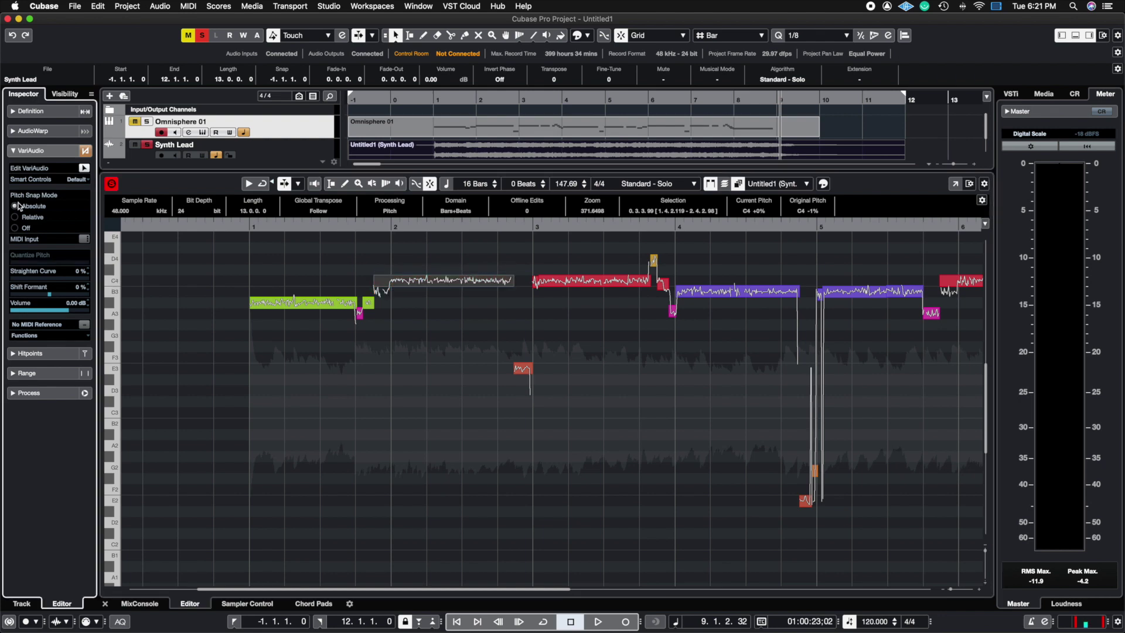
drag(415, 280, 408, 361)
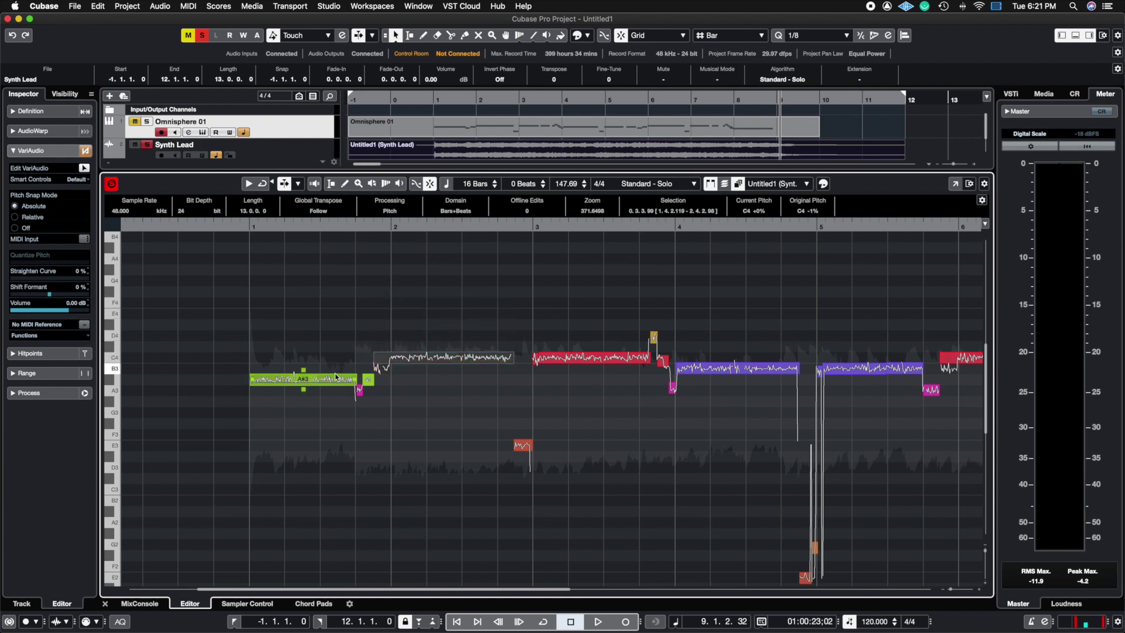
drag(326, 383, 327, 358)
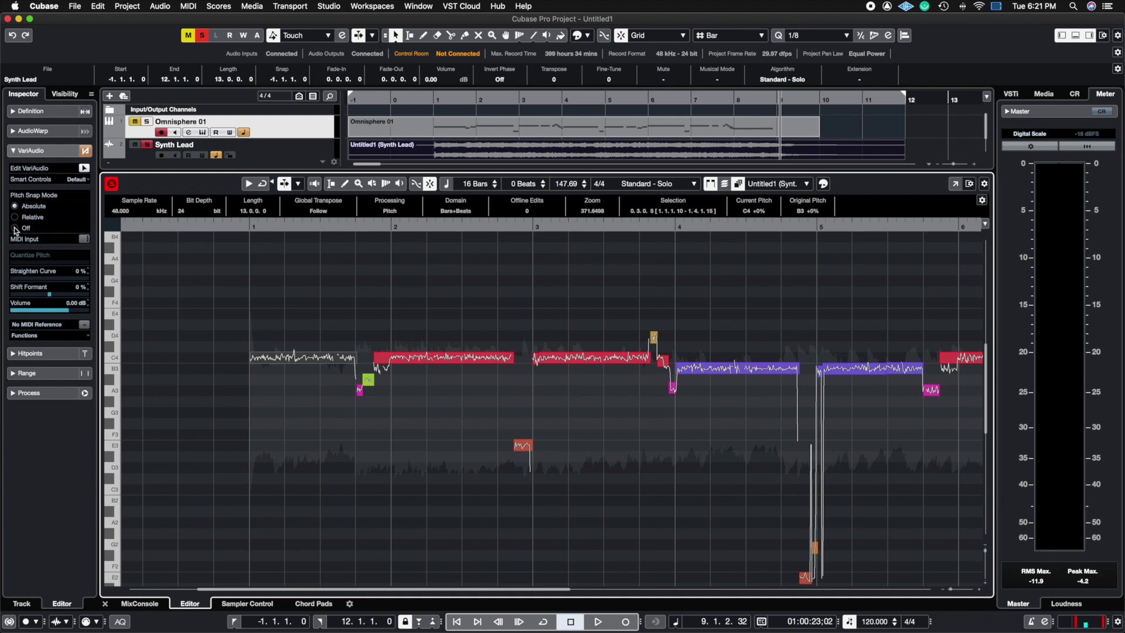
click(14, 228)
click(404, 356)
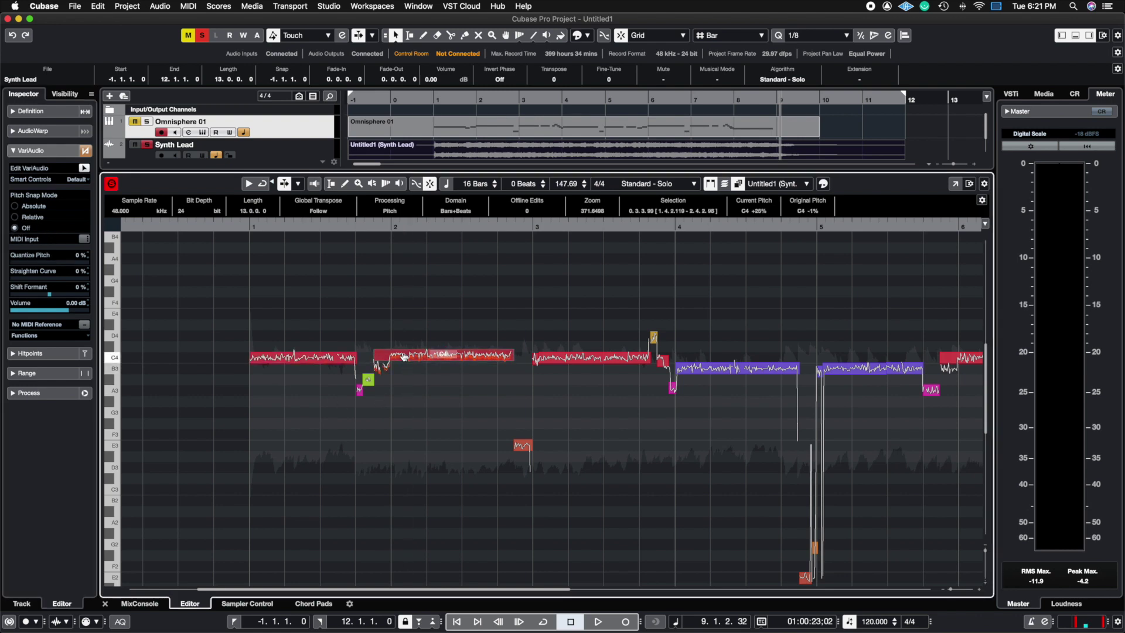
drag(404, 355, 404, 354)
drag(337, 358, 337, 362)
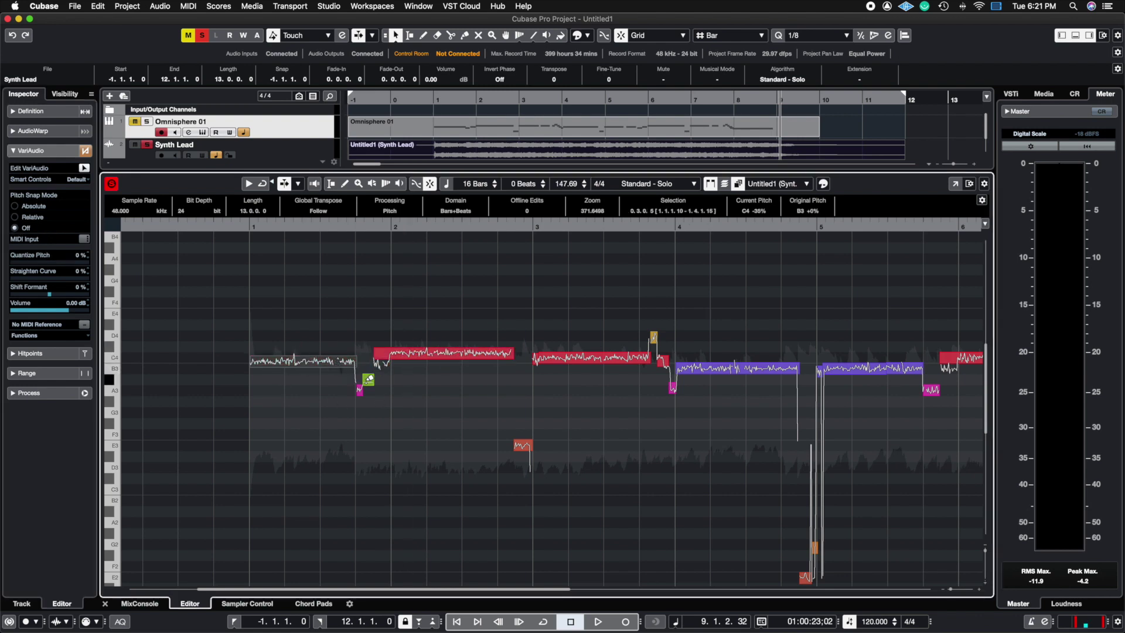
Detune bar 3 to B3 +50%, split and lift its first half, lower bar 4 toward B3.
drag(603, 358, 603, 365)
alt+click(625, 363)
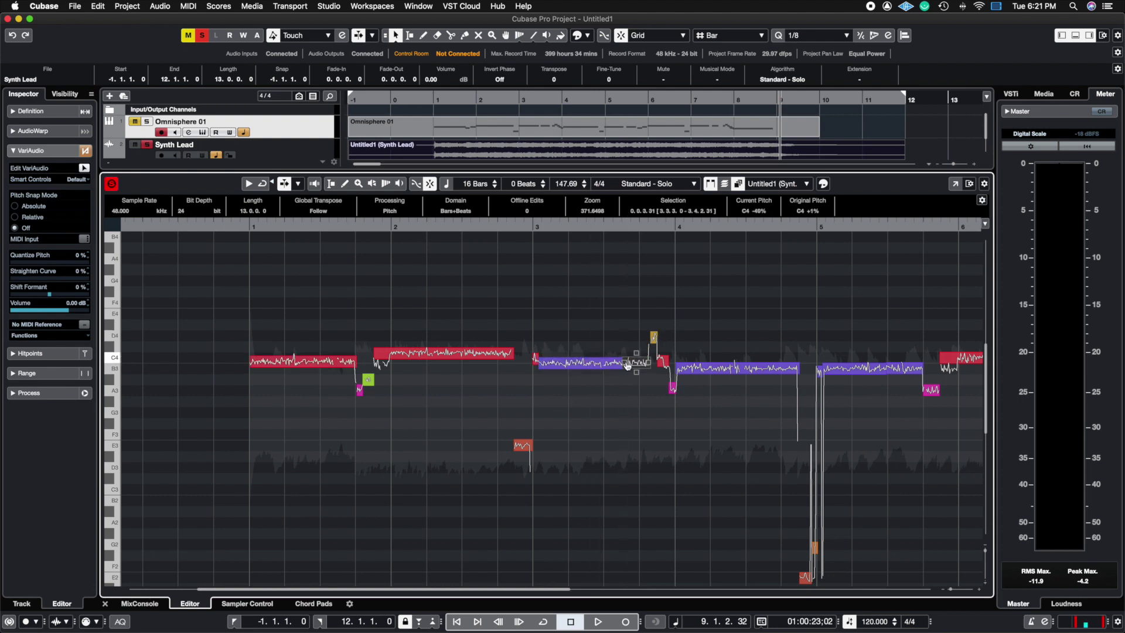
drag(618, 363, 618, 360)
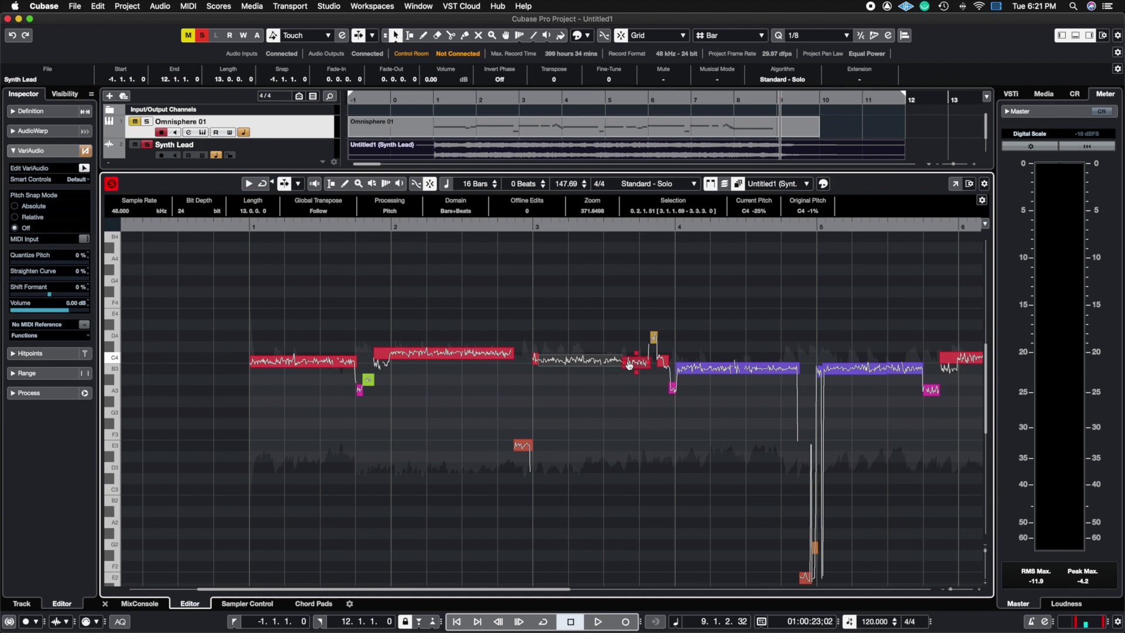
click(630, 362)
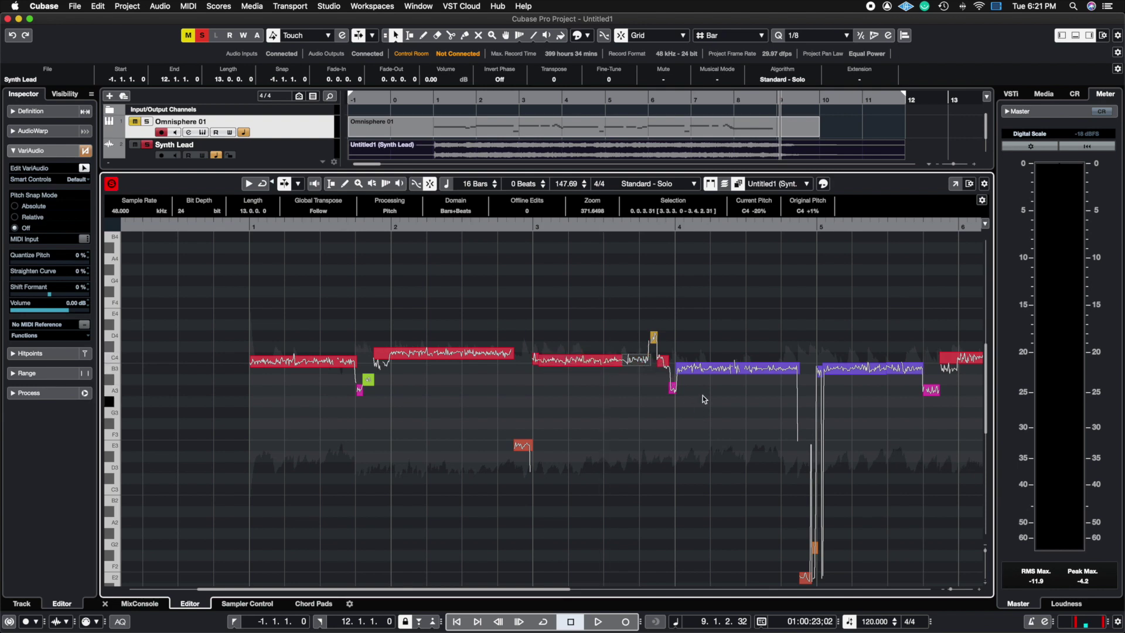
drag(701, 370, 701, 375)
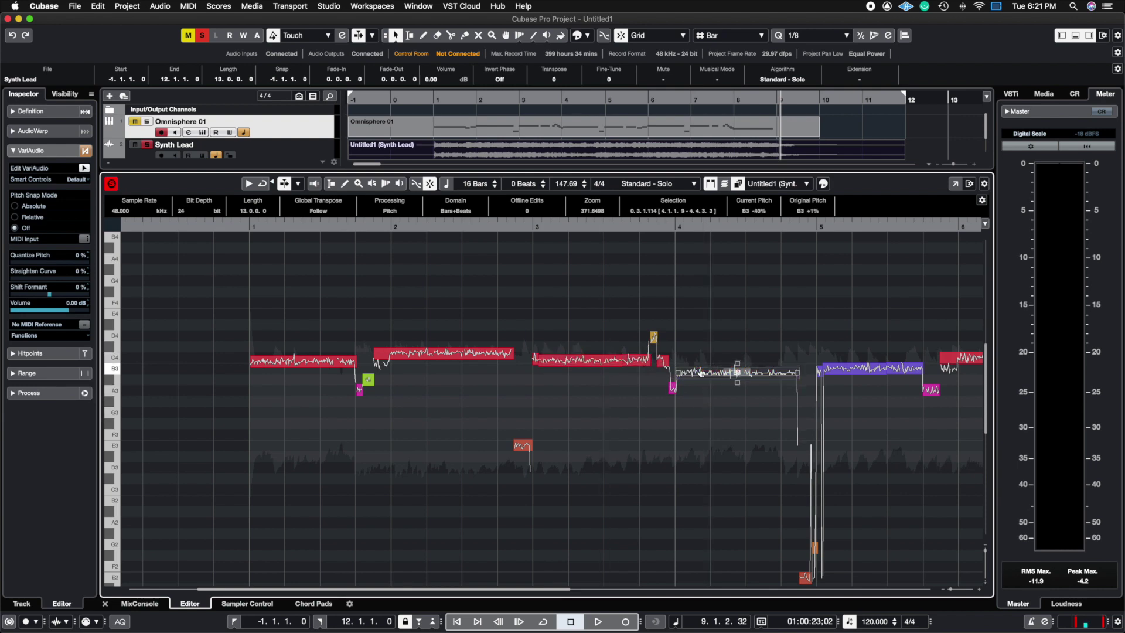
click(233, 311)
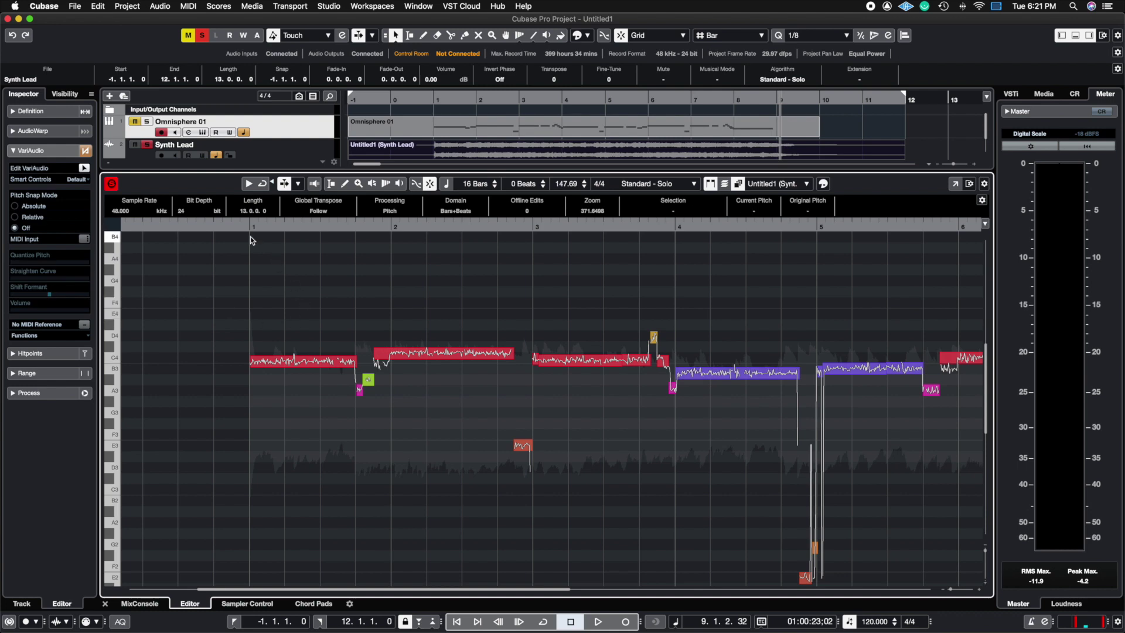
Select the bar 1–4 pitch segments and audition them from bar 1.
drag(215, 259, 814, 582)
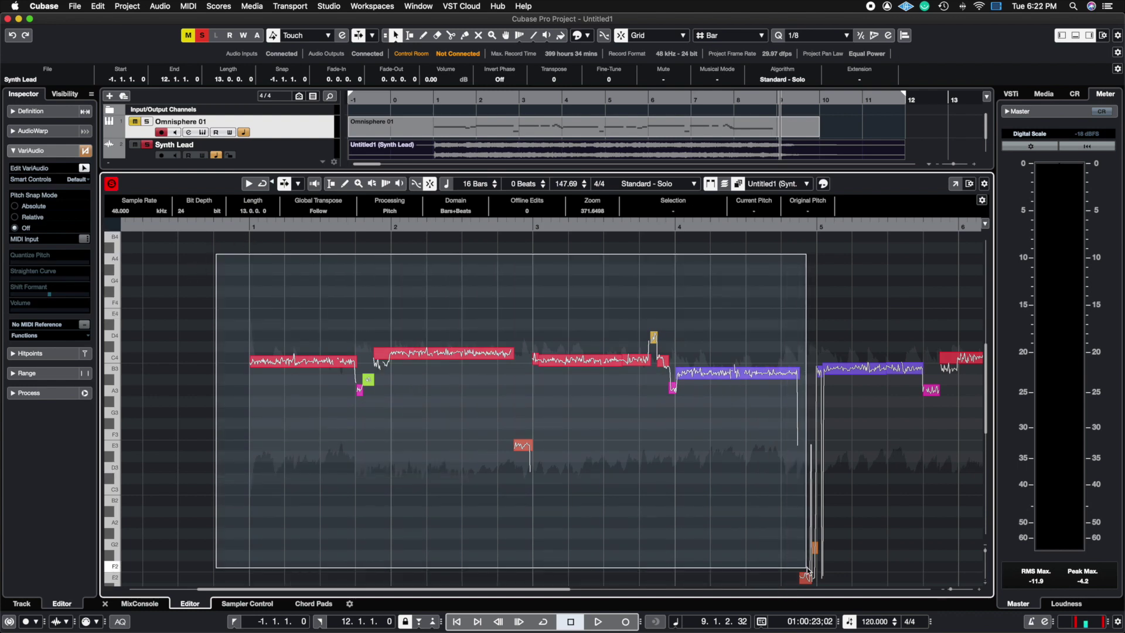
click(247, 224)
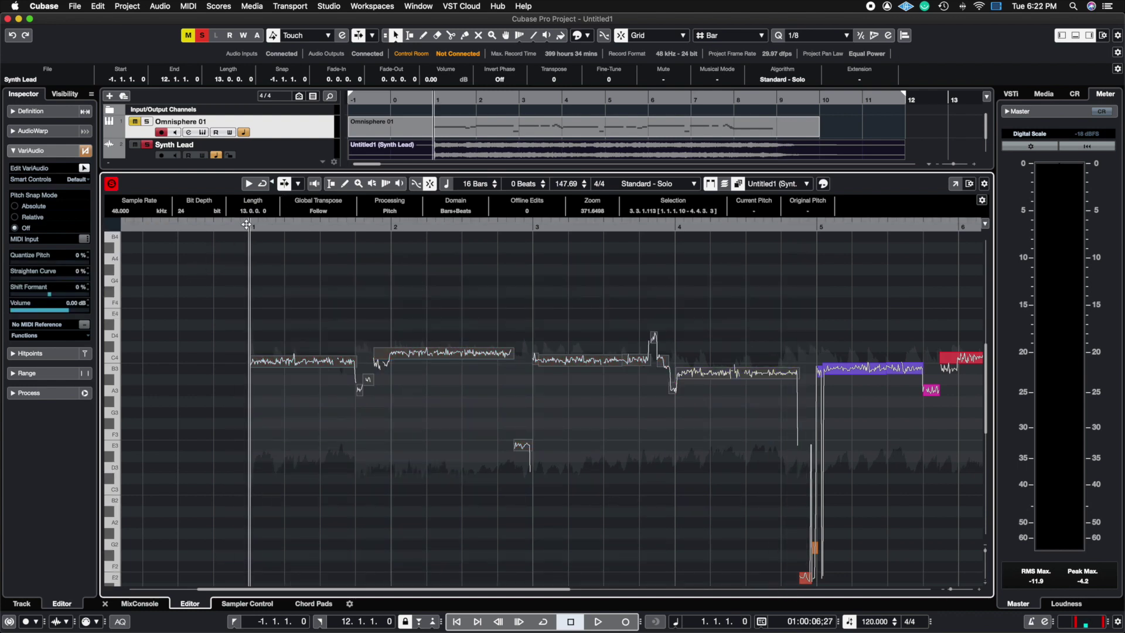
key(space)
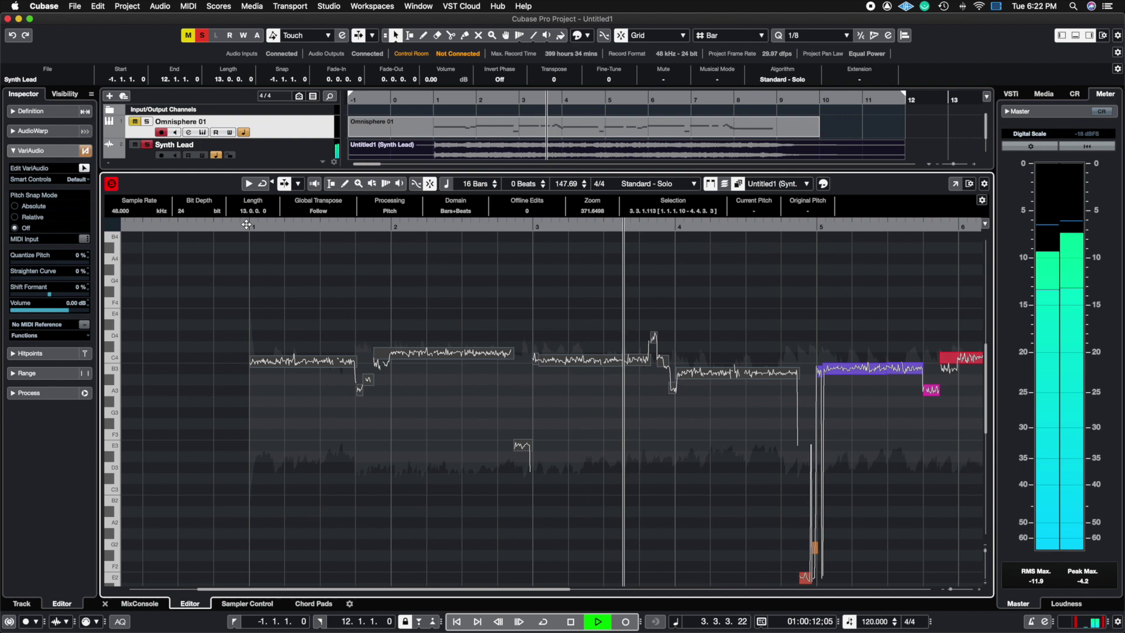
key(space)
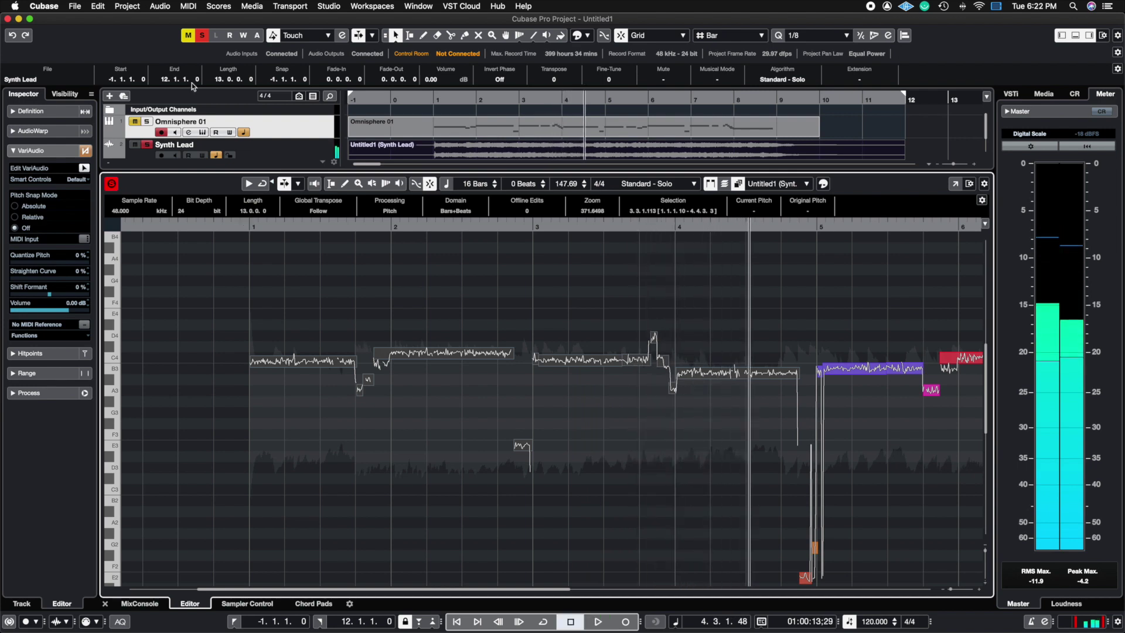
Set Quantize Pitch to 100% on the bar 1–4 segments and play them back.
drag(215, 255, 800, 583)
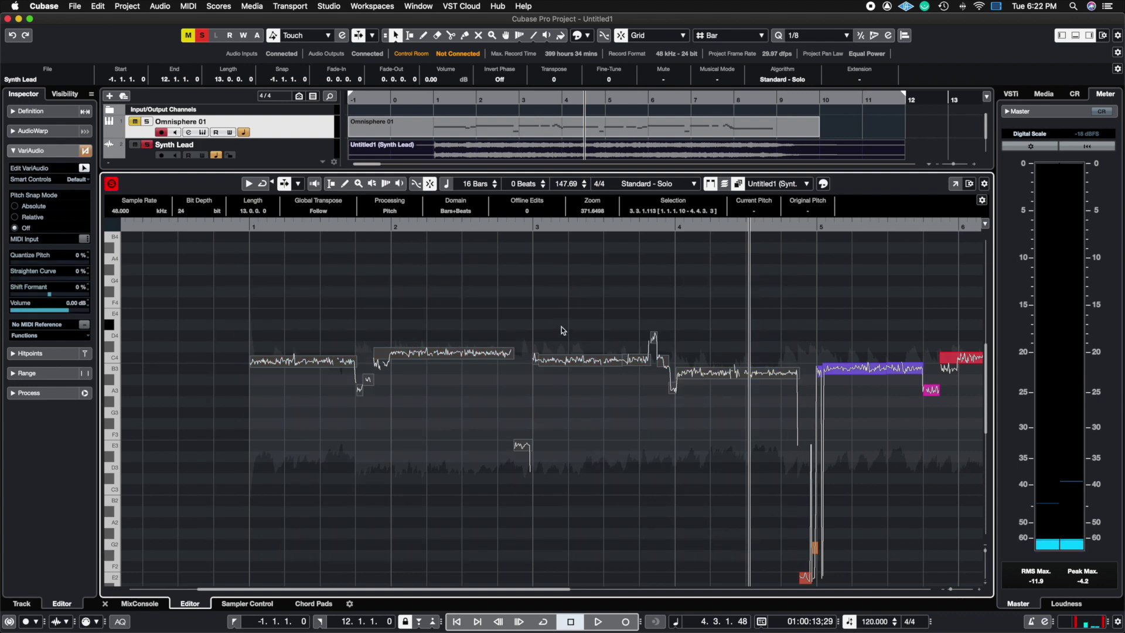
click(17, 264)
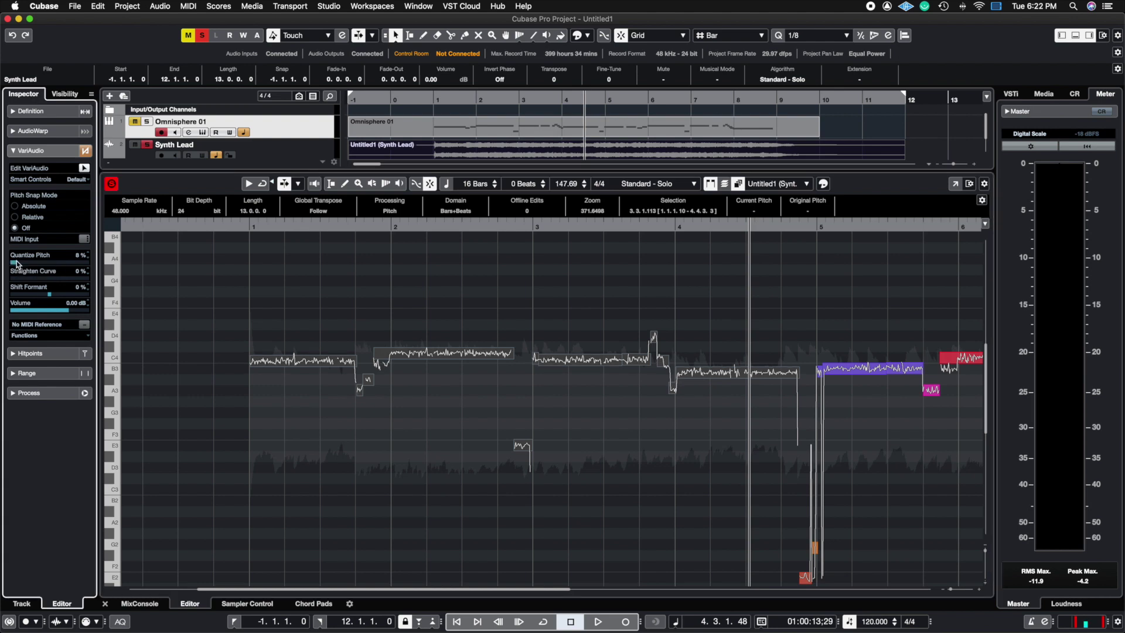
drag(18, 266, 68, 300)
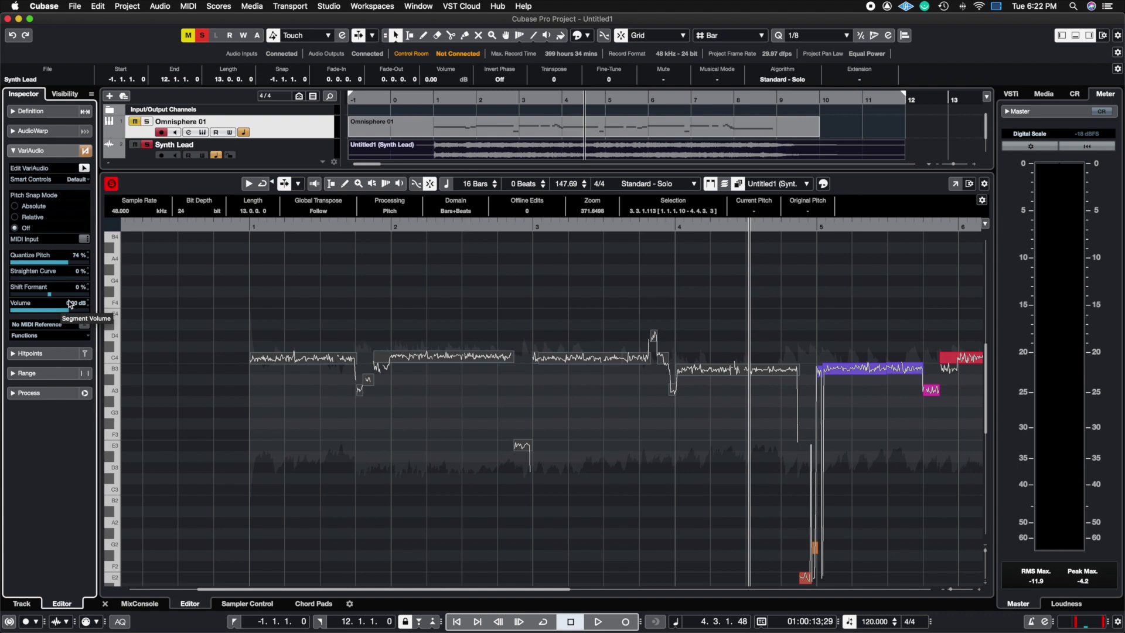
key(super+z)
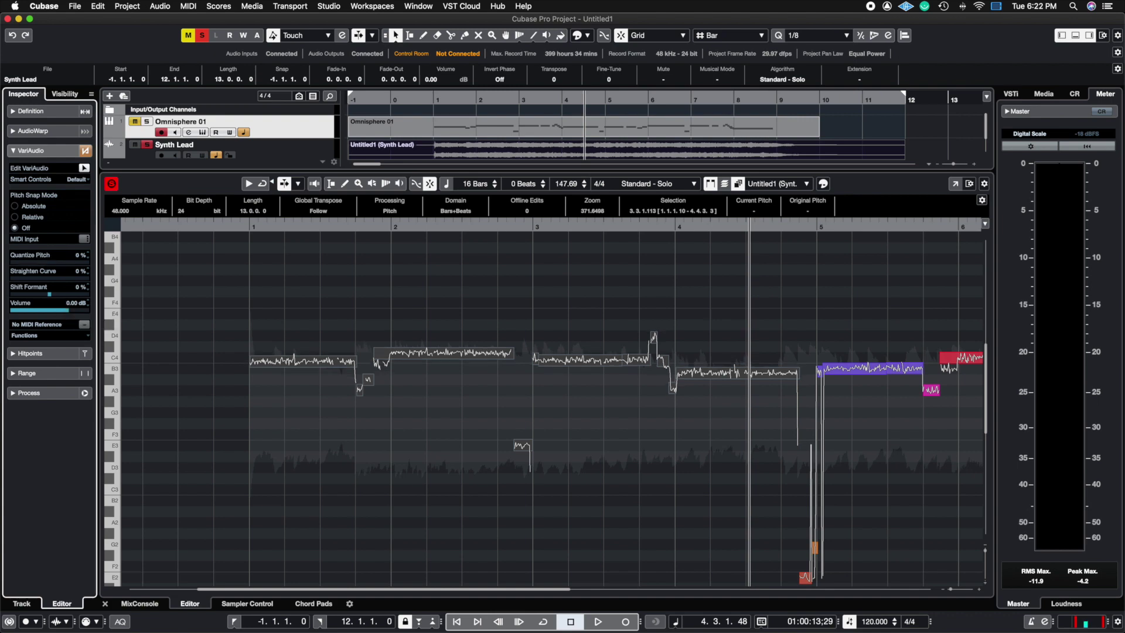
drag(24, 262, 94, 328)
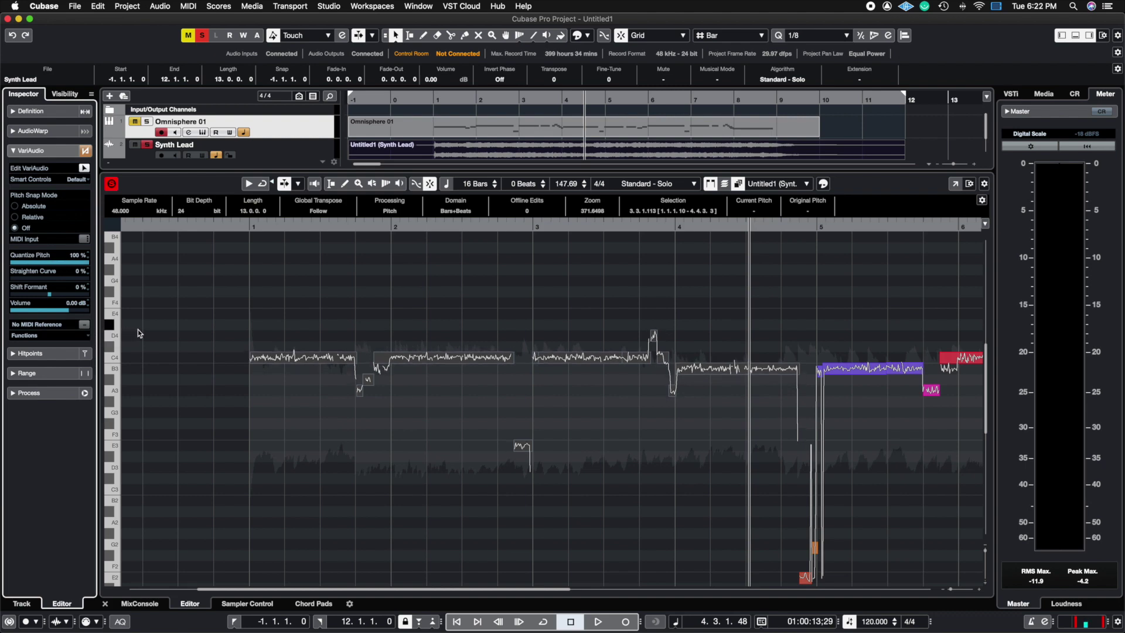
click(250, 228)
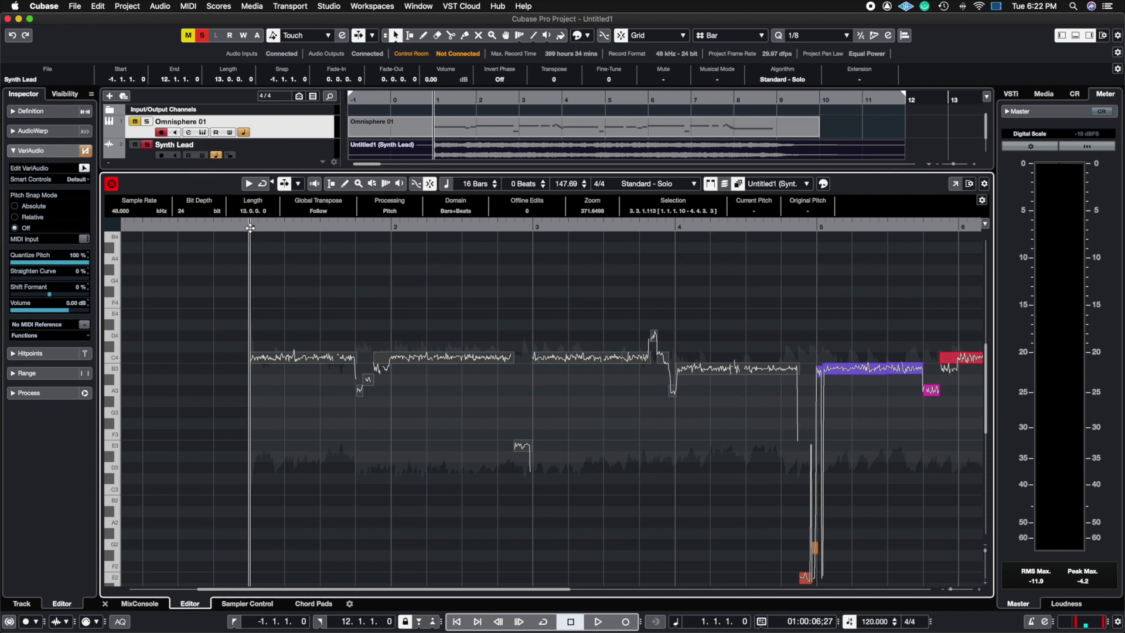
key(space)
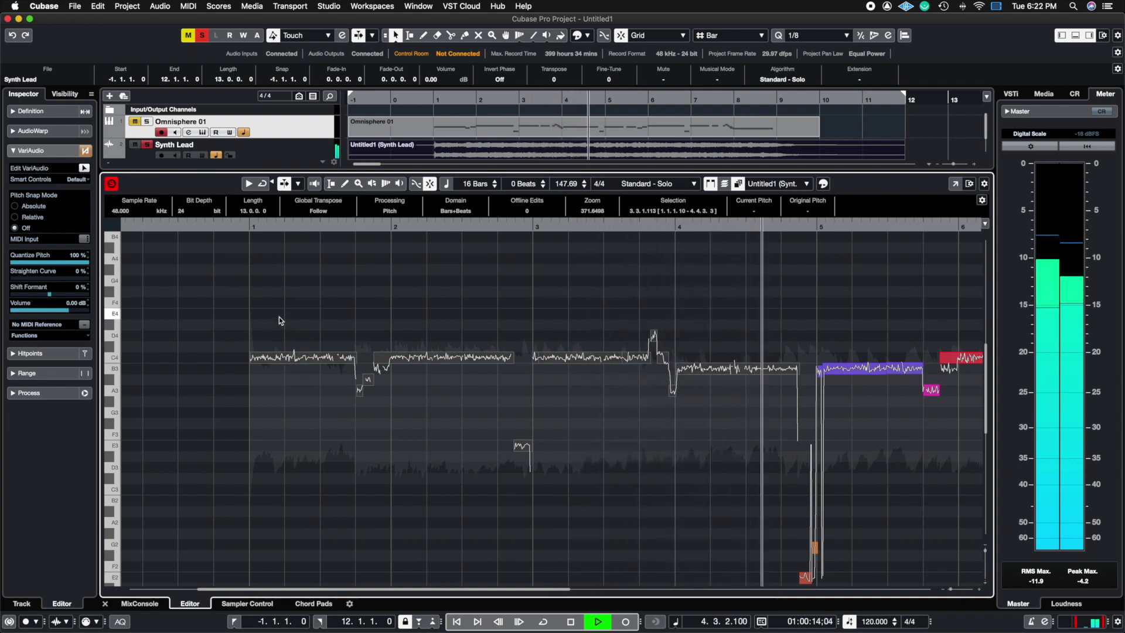
key(space)
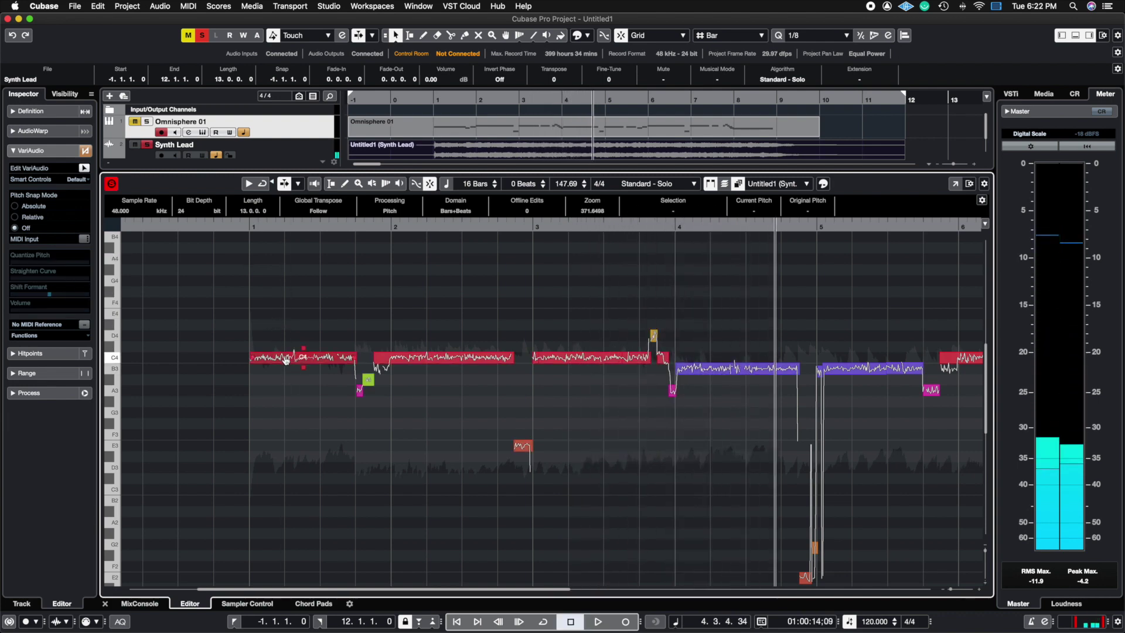
Lower the first note a semitone to B3 and audition it.
drag(285, 358, 285, 367)
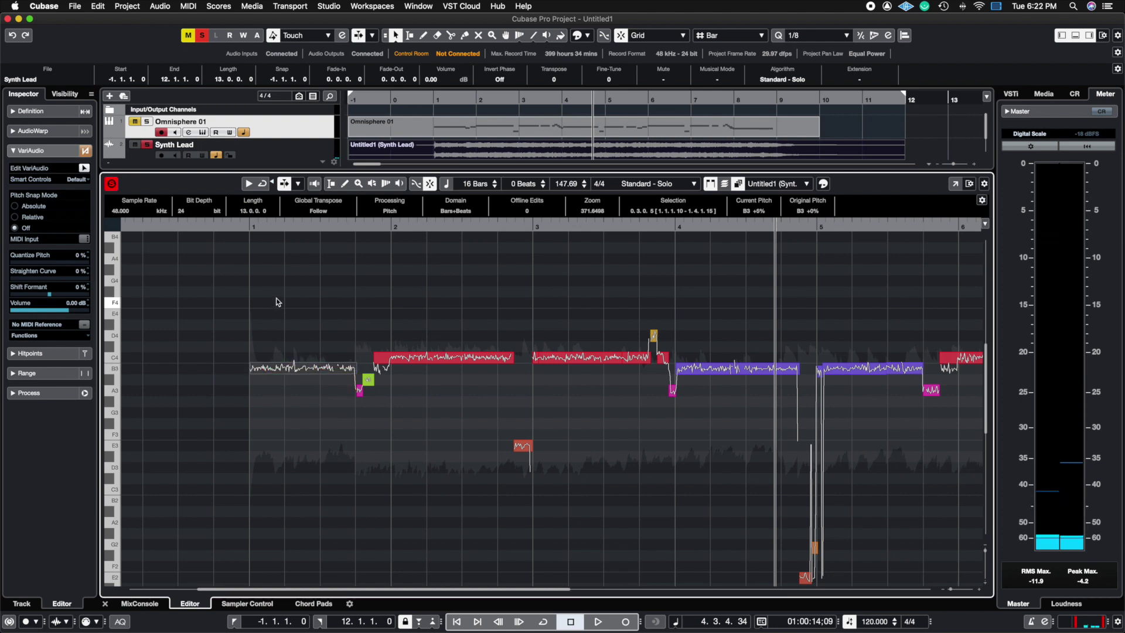
click(250, 224)
key(space)
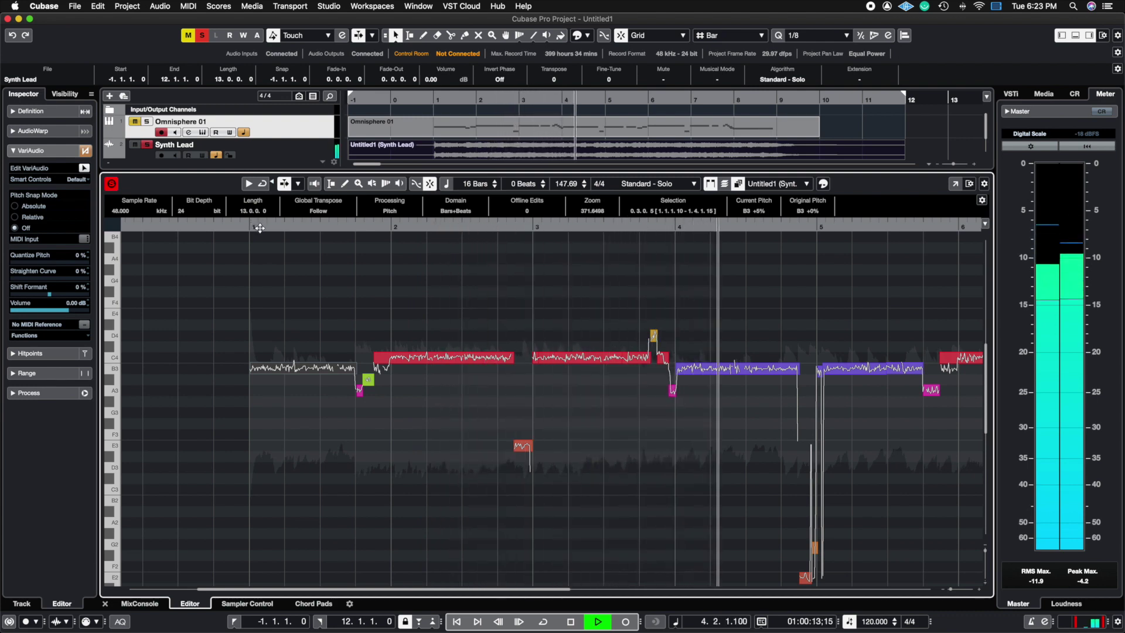
key(space)
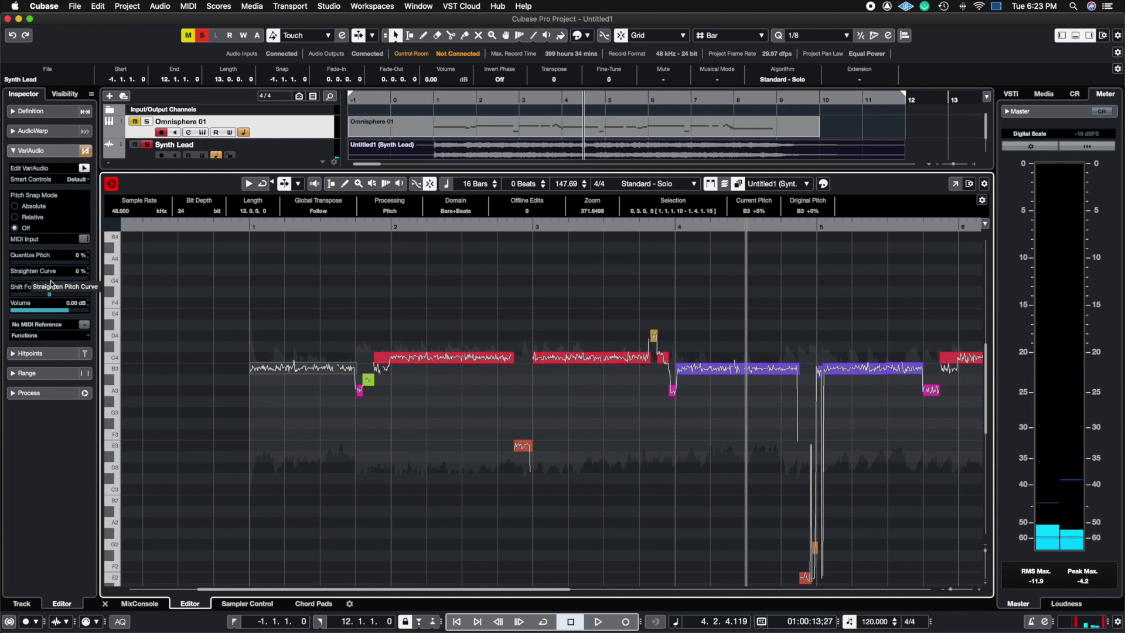
Set Straighten Curve to 100% on the red bar-2 note and audition it from before bar 2.
click(360, 332)
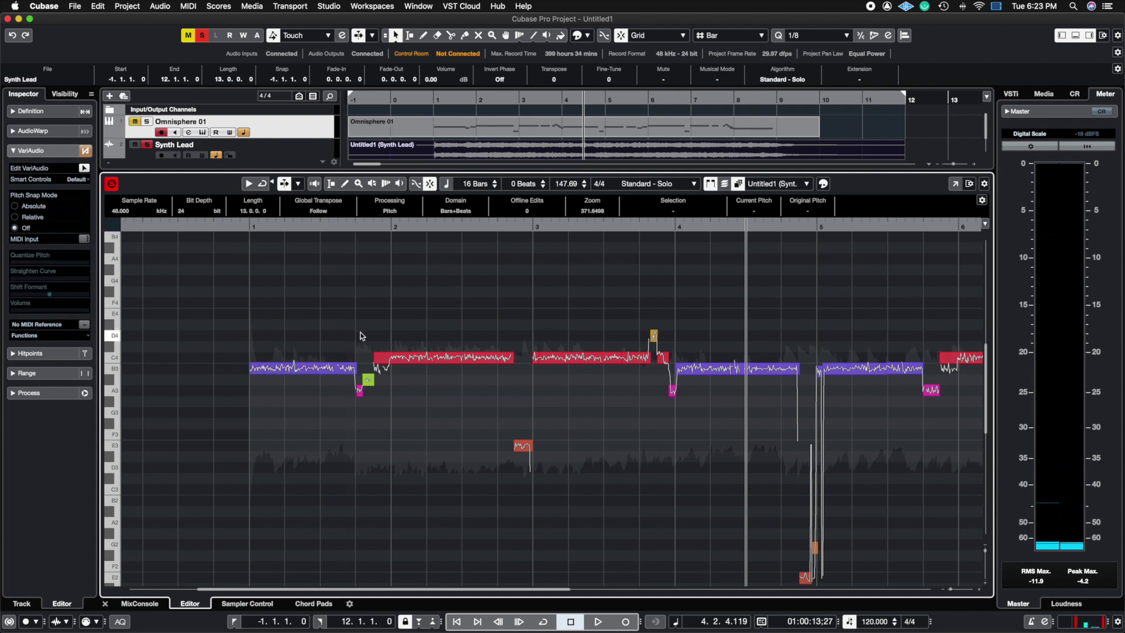
click(430, 359)
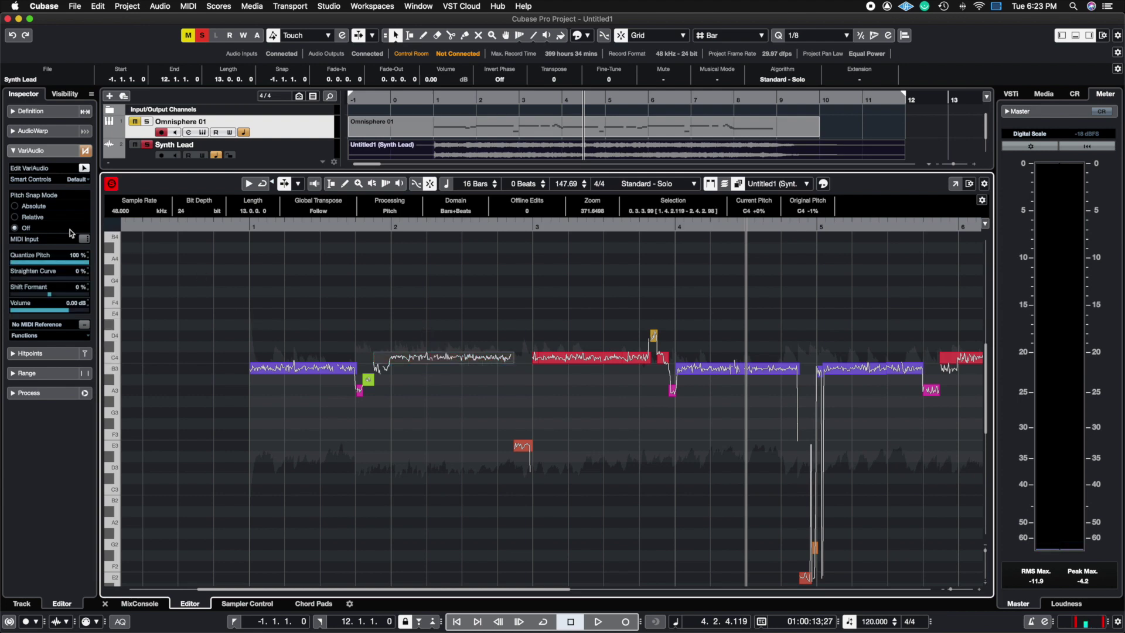
click(26, 277)
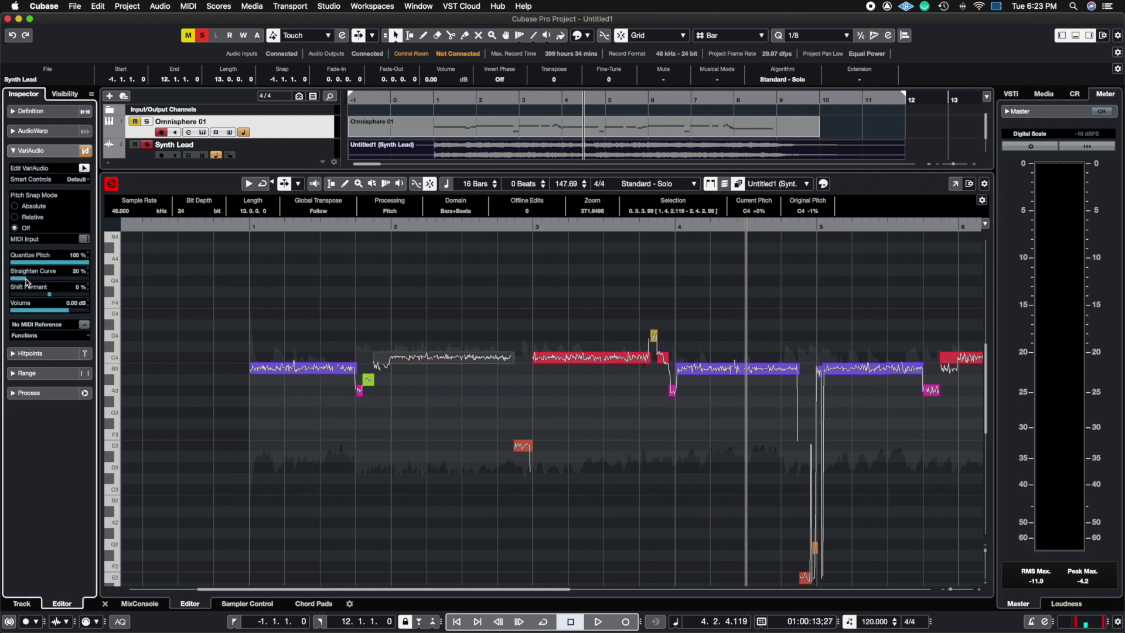
drag(37, 286, 98, 305)
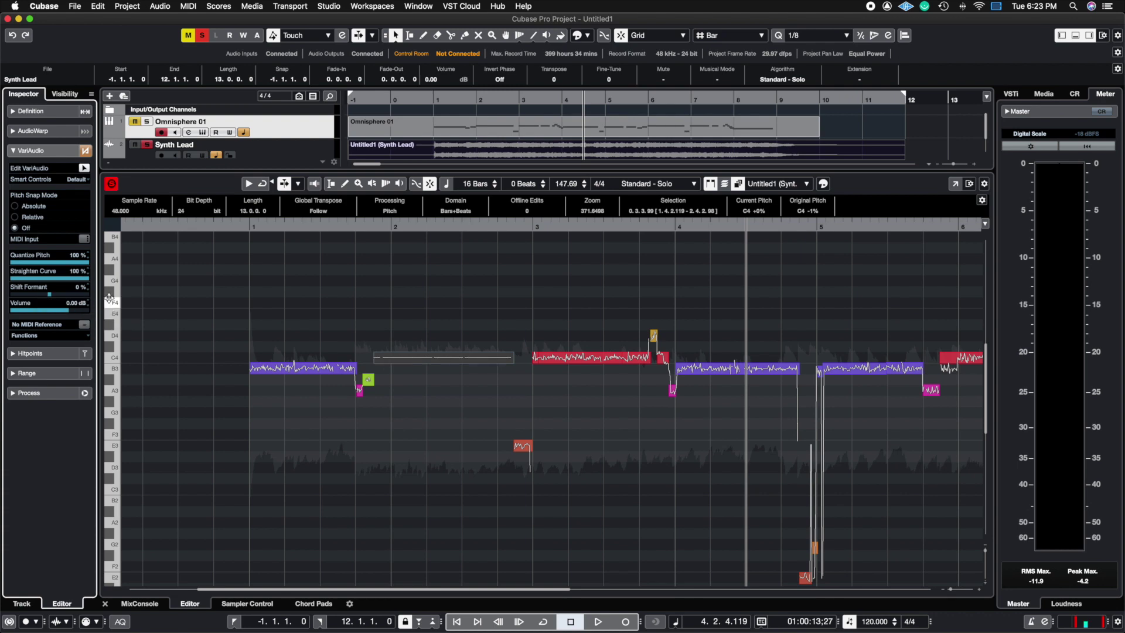
click(72, 279)
drag(21, 280, 158, 317)
click(352, 225)
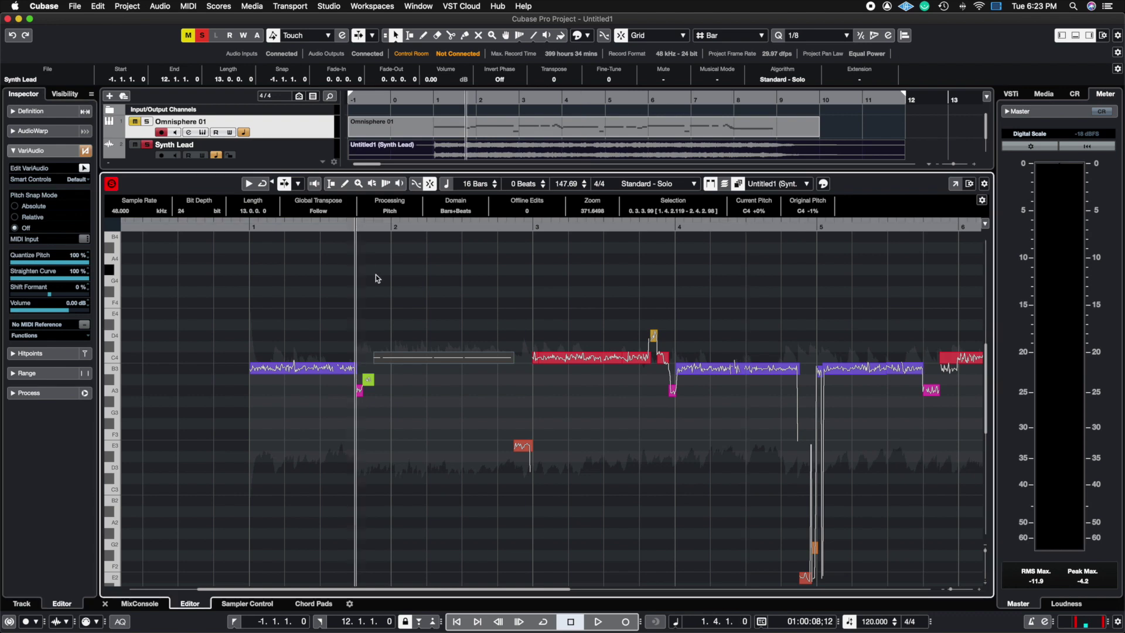
key(space)
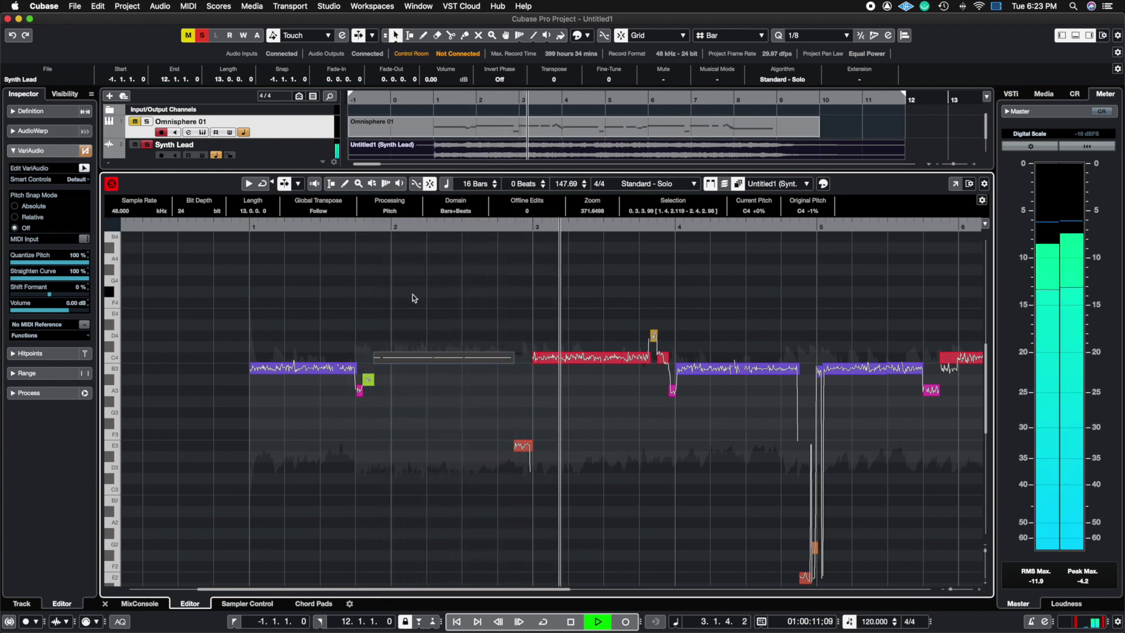
key(space)
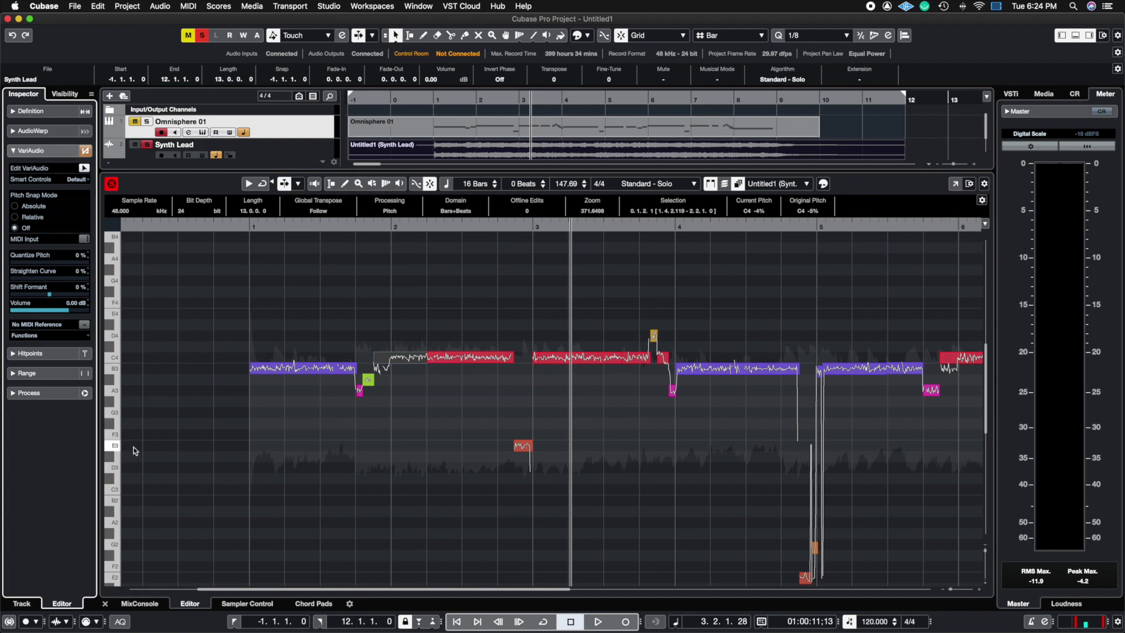
click(356, 225)
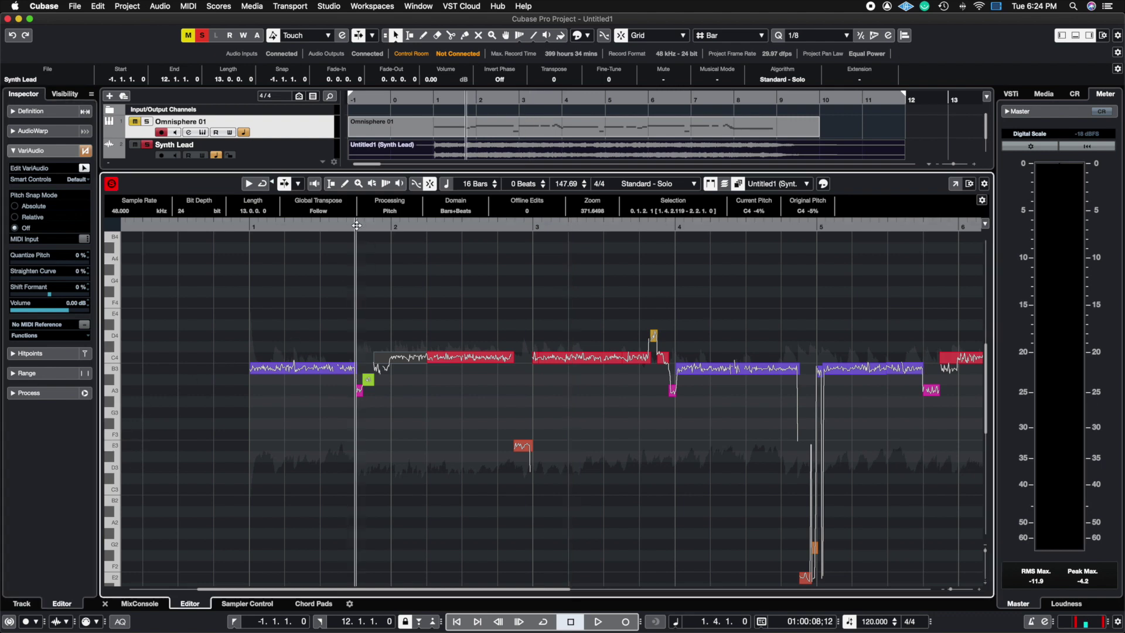
key(space)
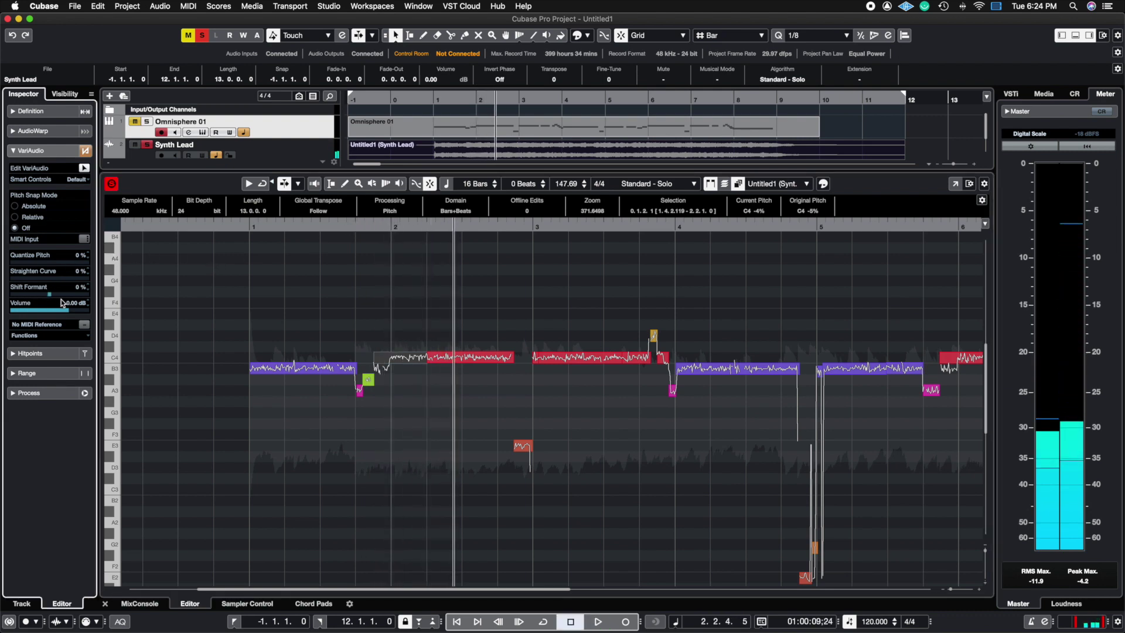
drag(49, 299, 12, 299)
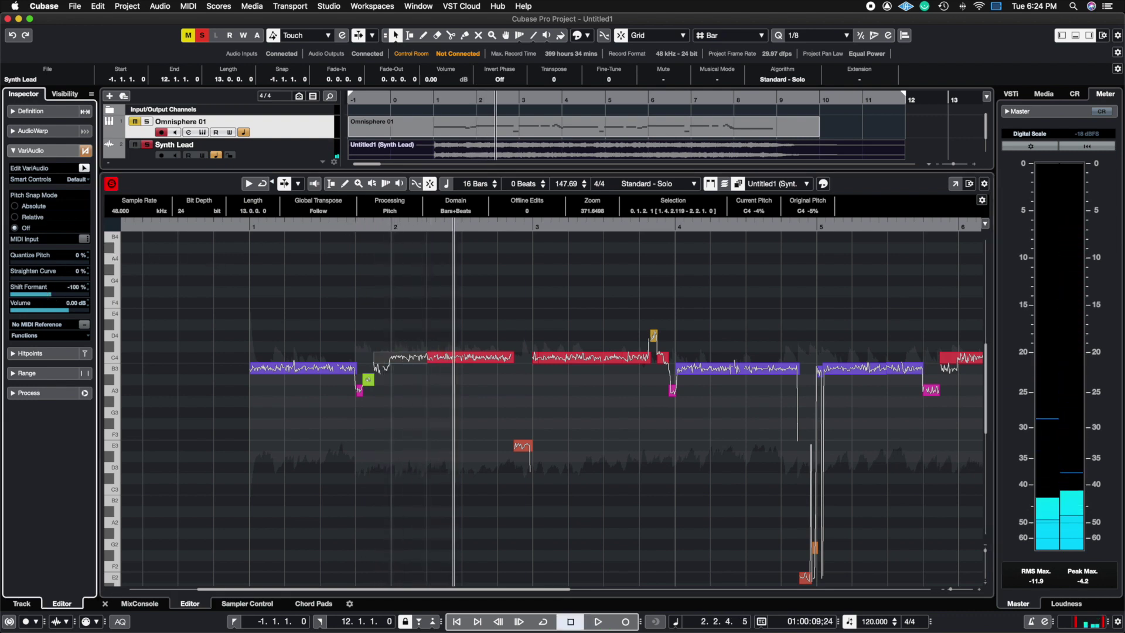
click(346, 225)
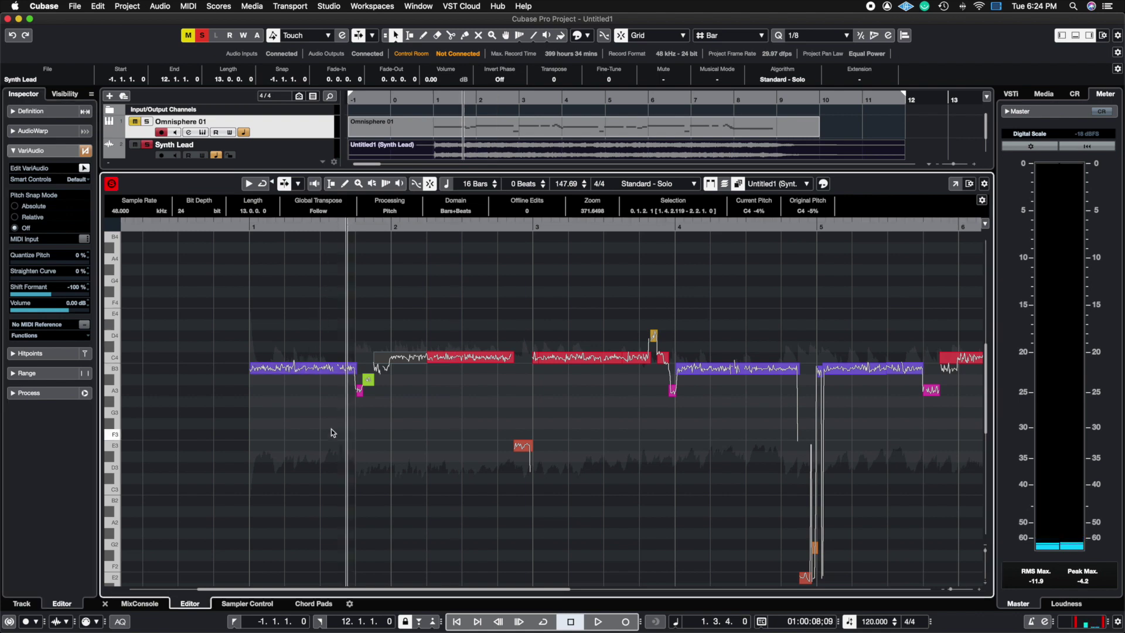
key(space)
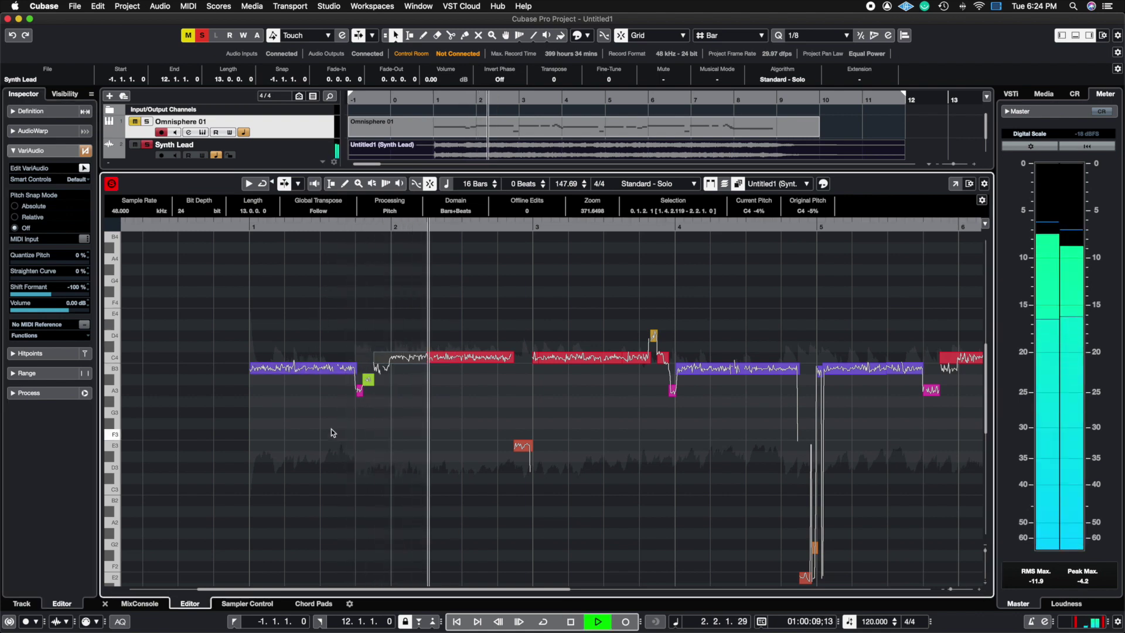
key(space)
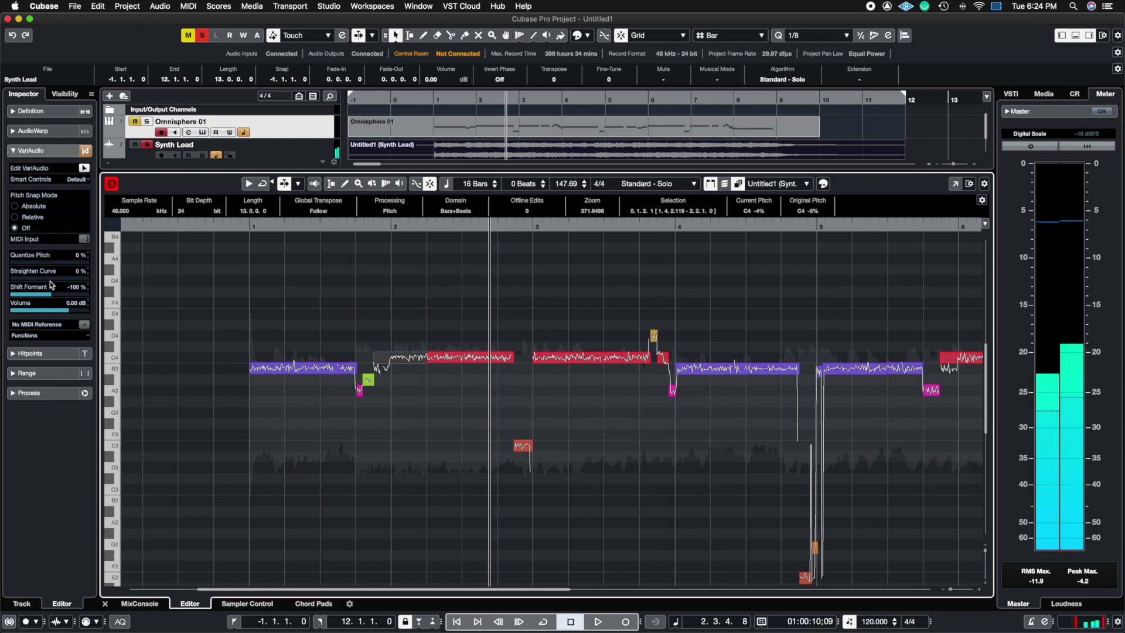
drag(28, 291, 98, 311)
click(321, 222)
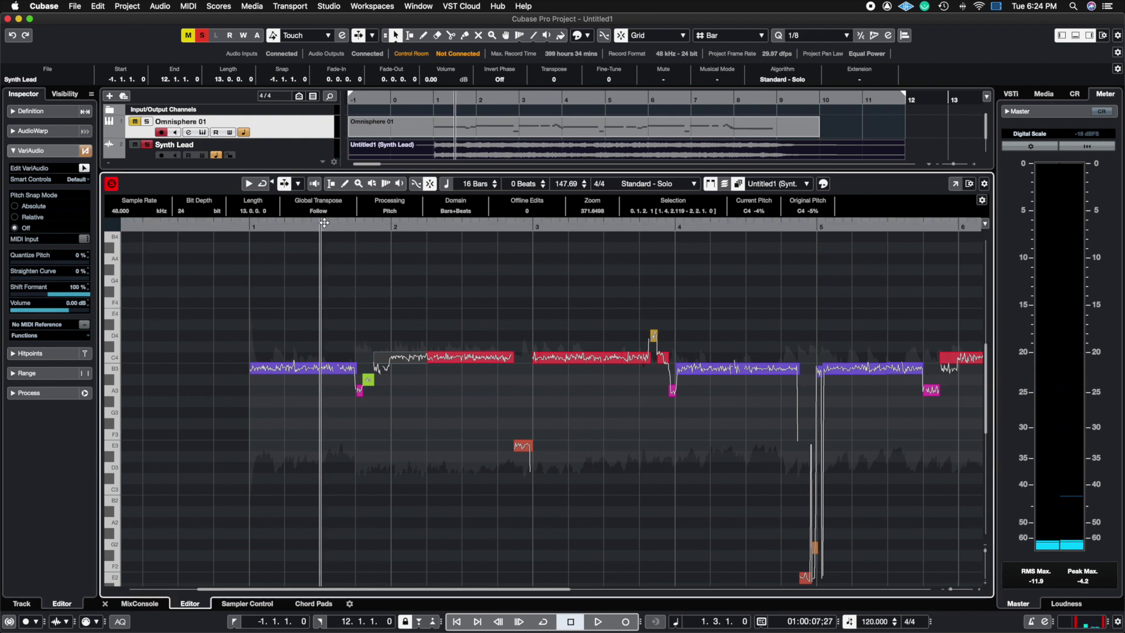
key(space)
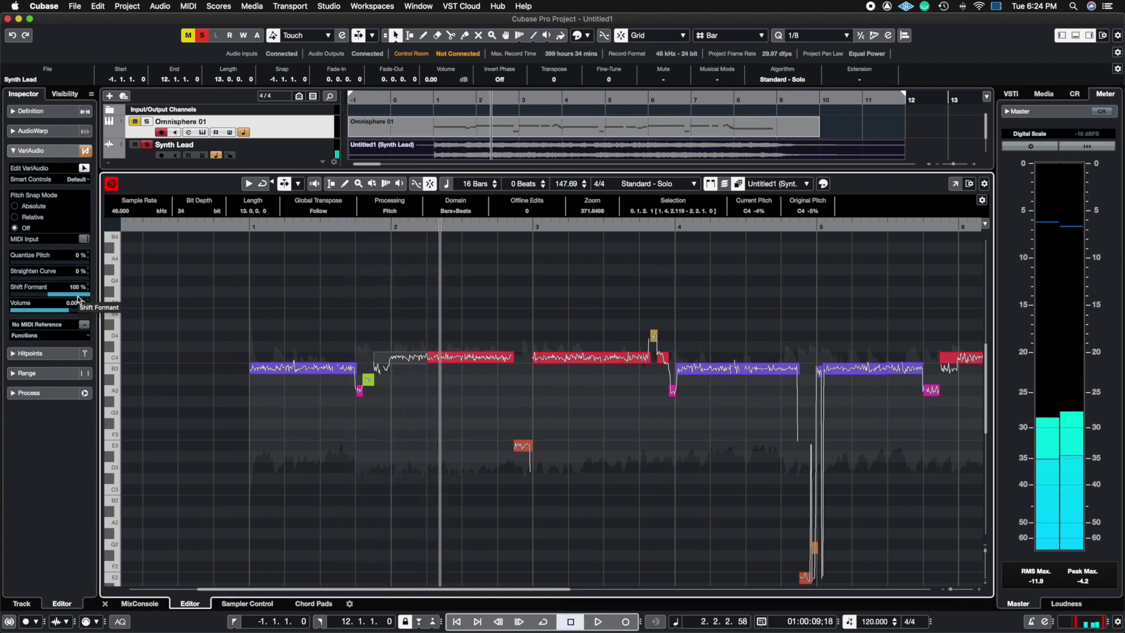
click(49, 298)
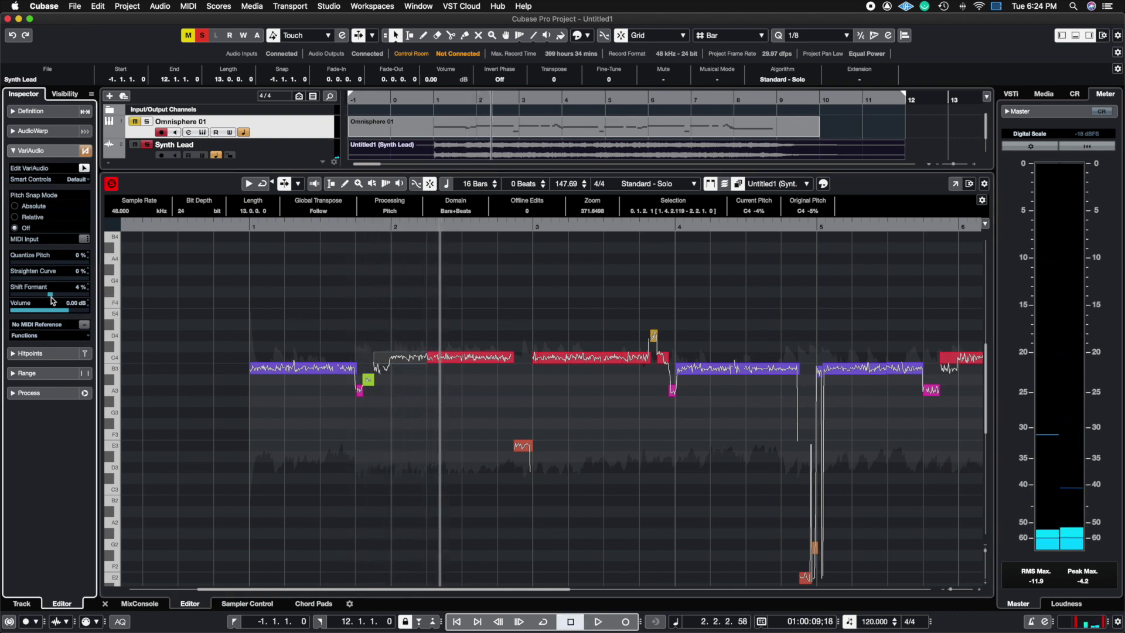
click(52, 297)
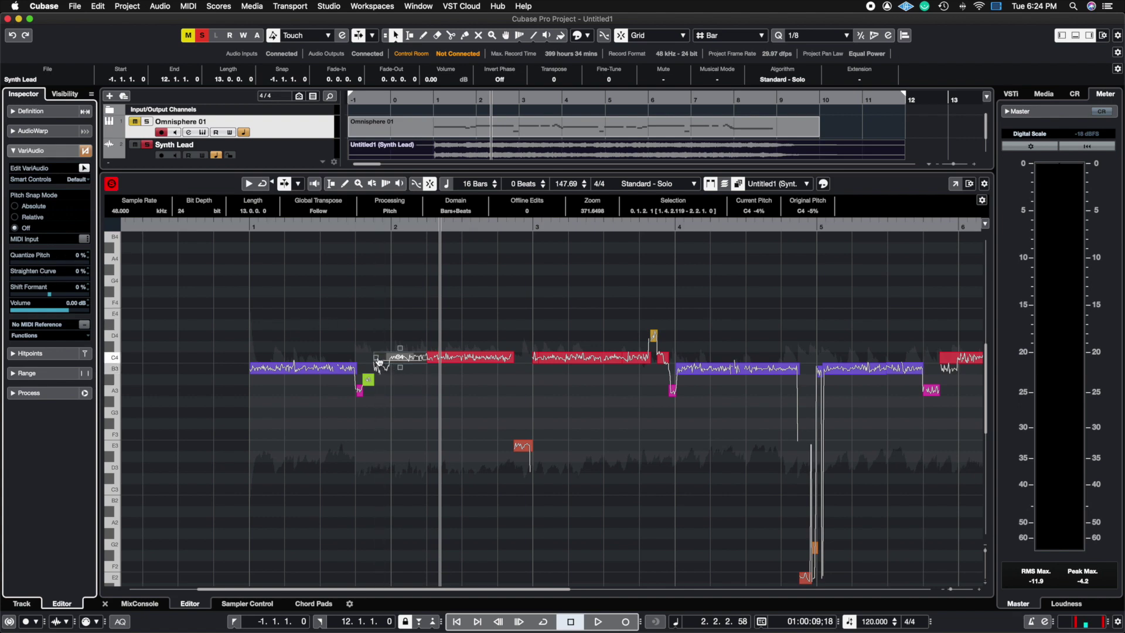
Warp the grey segment near bar 2 so it starts earlier.
mouse_move(377, 357)
mouse_down()
mouse_move(359, 359)
mouse_move(381, 360)
mouse_up()
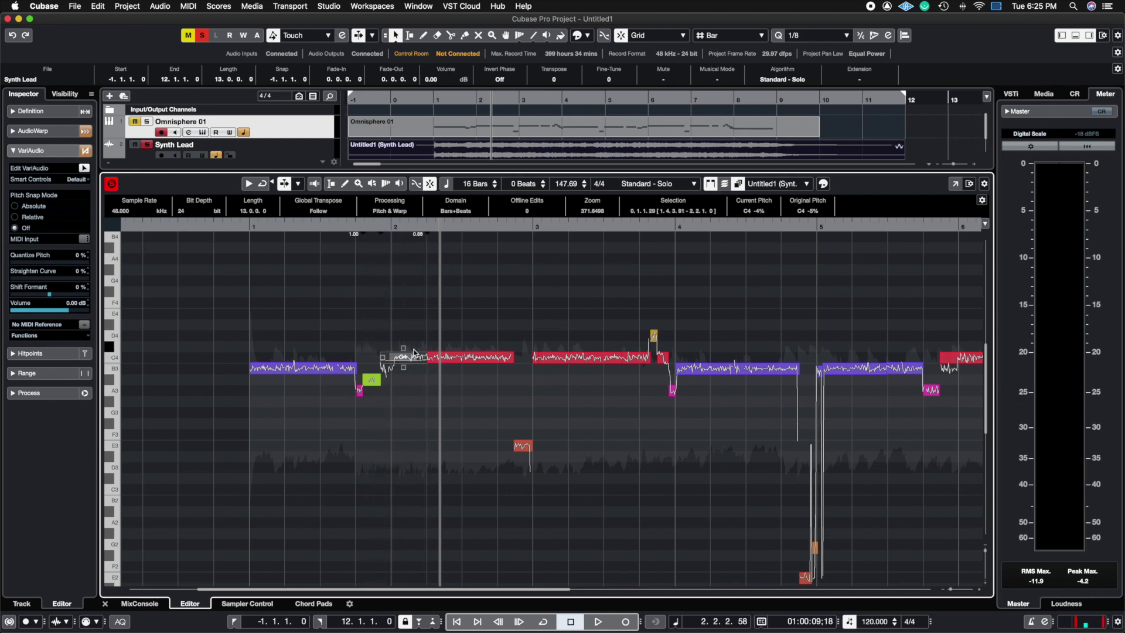
click(397, 356)
click(429, 361)
click(335, 368)
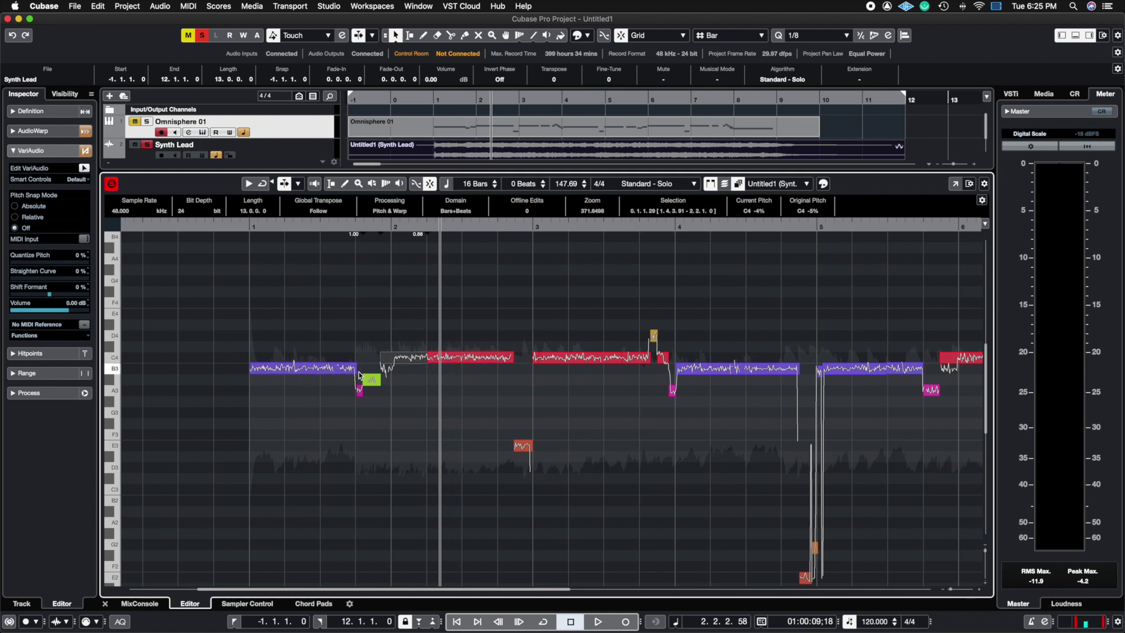
click(386, 365)
mouse_move(383, 356)
mouse_down()
mouse_move(369, 363)
mouse_move(398, 362)
mouse_up()
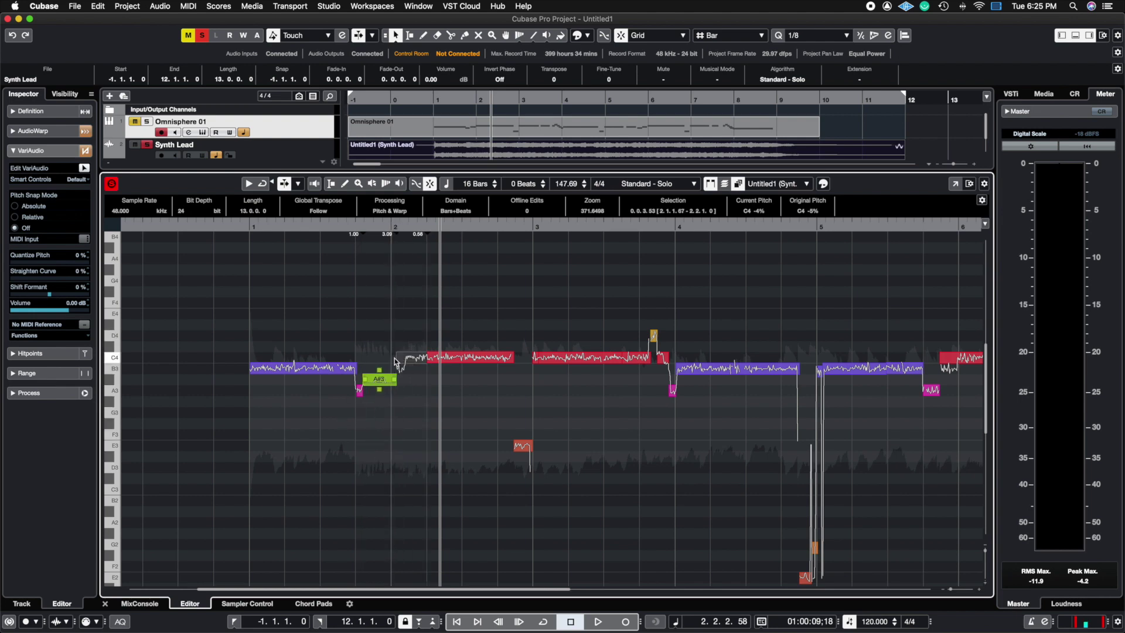
Shorten the green note to lengthen the grey one, straightening its curve to about 41%.
drag(394, 359, 397, 408)
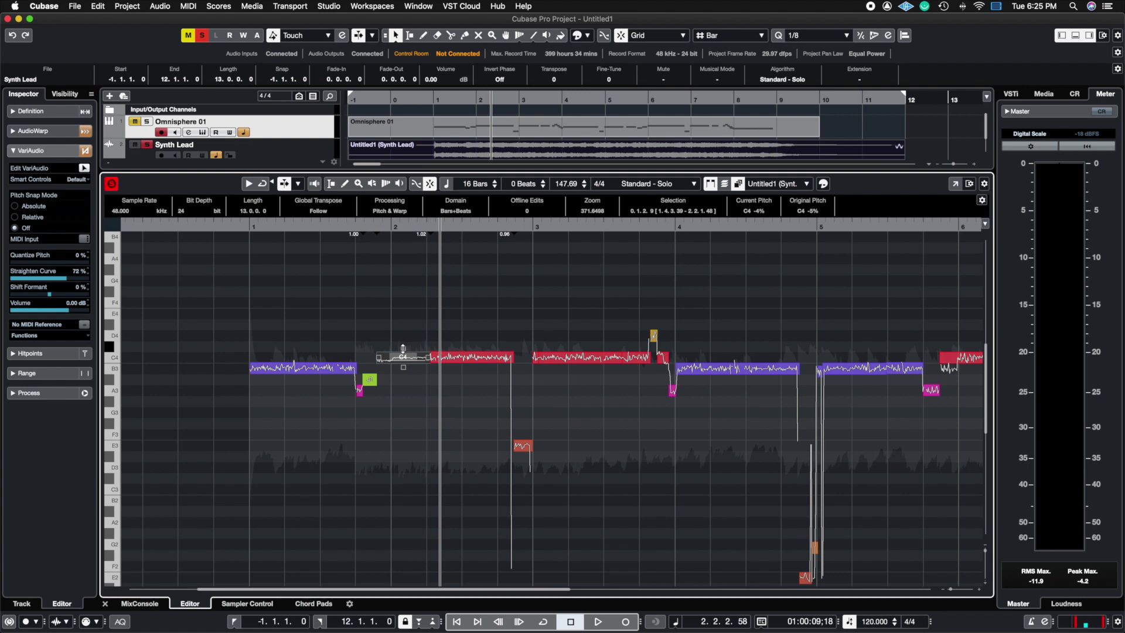
drag(403, 349, 403, 312)
mouse_move(406, 351)
drag(403, 367, 410, 308)
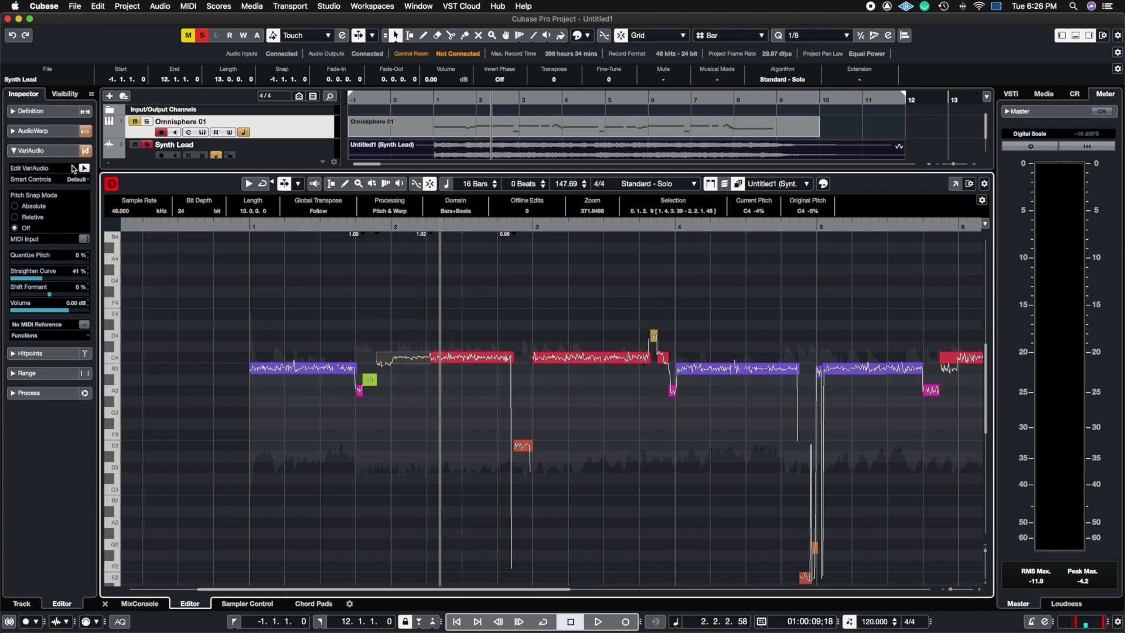
click(403, 366)
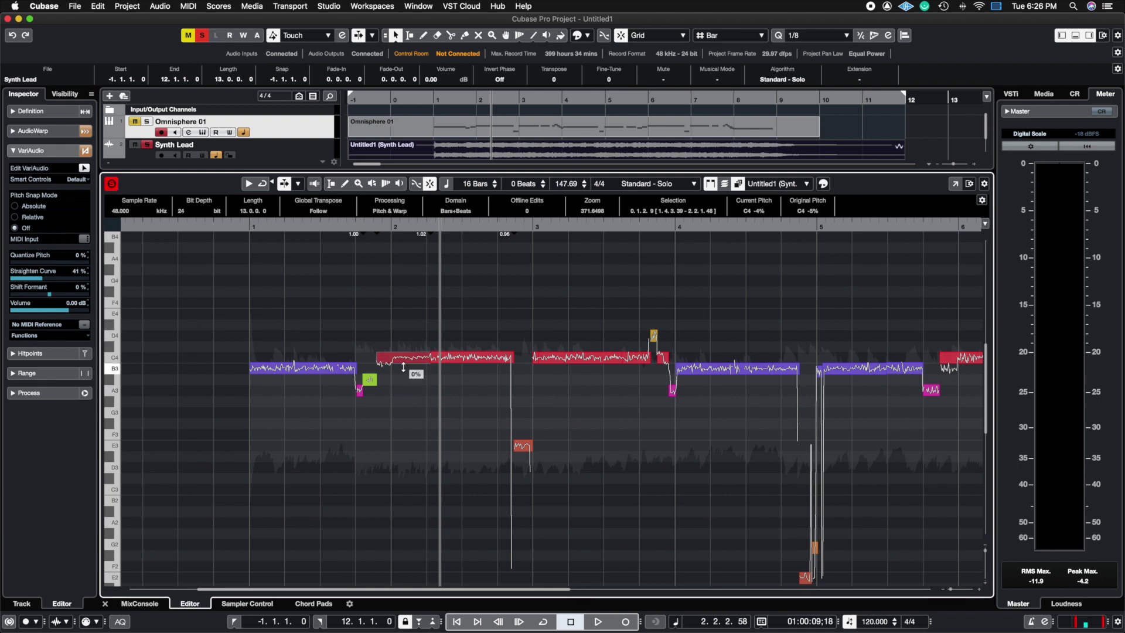
drag(403, 367, 442, 128)
drag(403, 366, 425, 549)
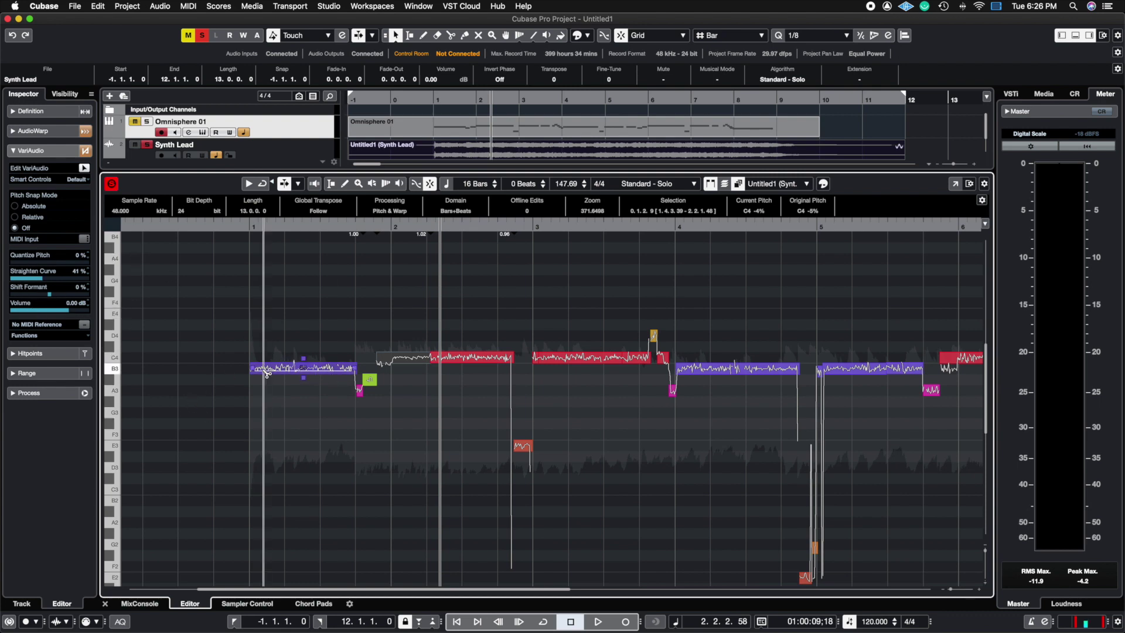
Stretch the opening B3 note to start earlier and audition it from bar 0.
drag(251, 367, 132, 368)
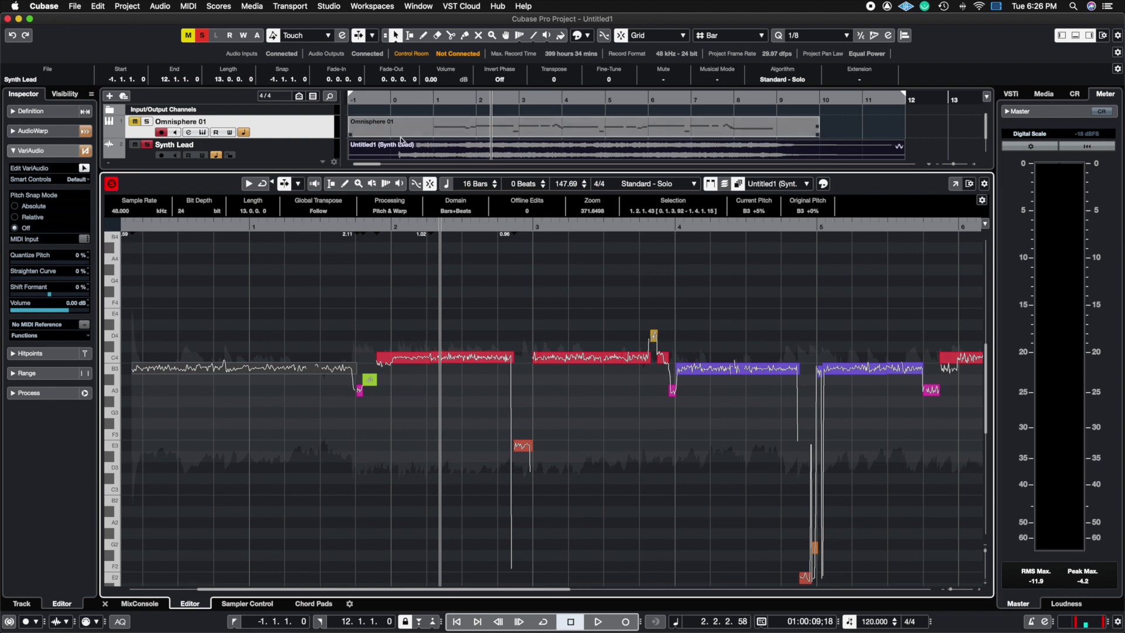
click(380, 100)
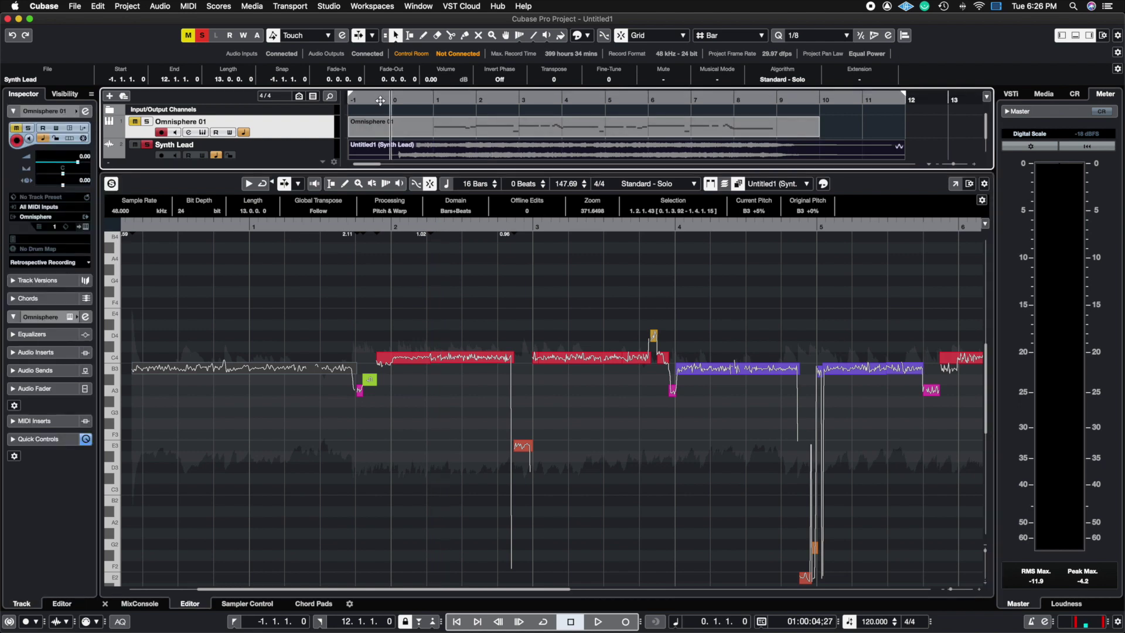
key(space)
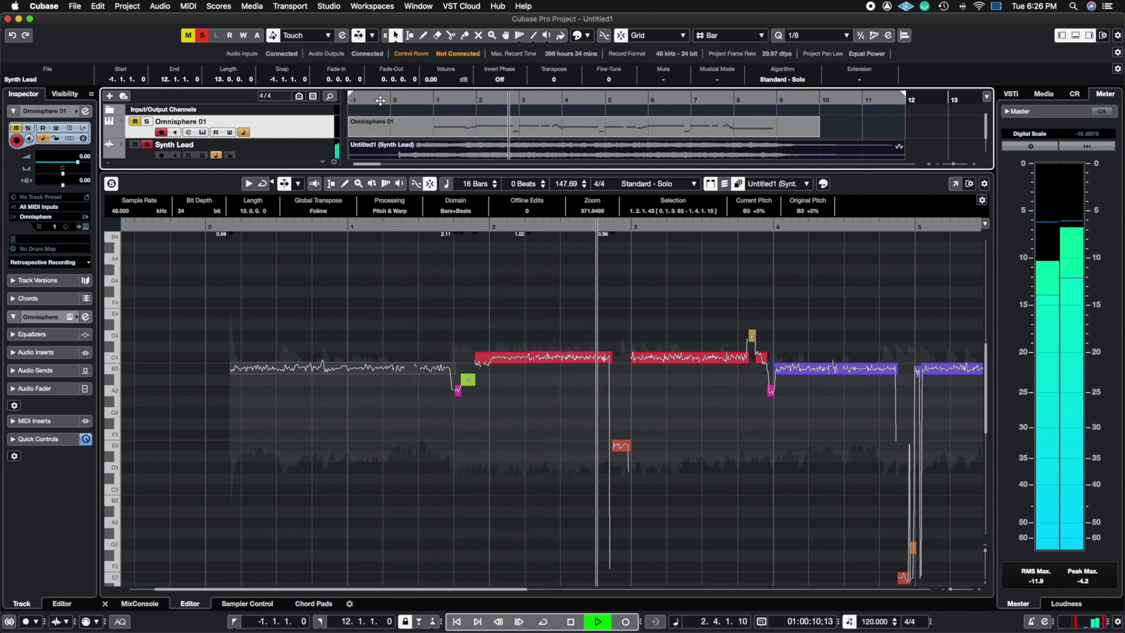
key(space)
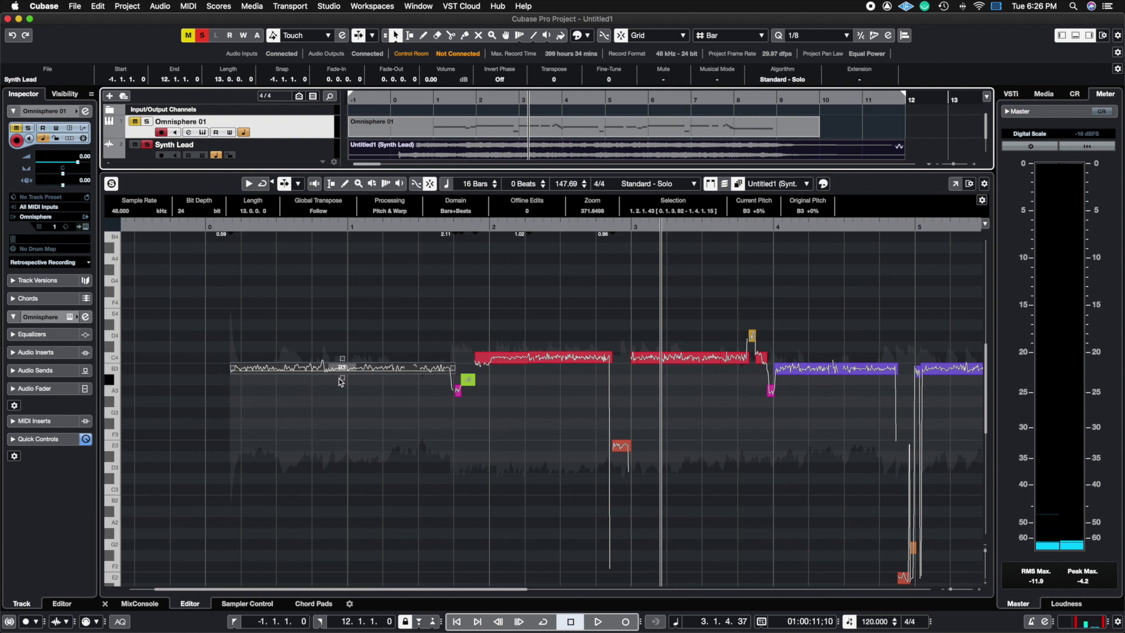
Shift the opening note's start later, replay from the start, then restore it to bar 1.
drag(231, 374, 153, 385)
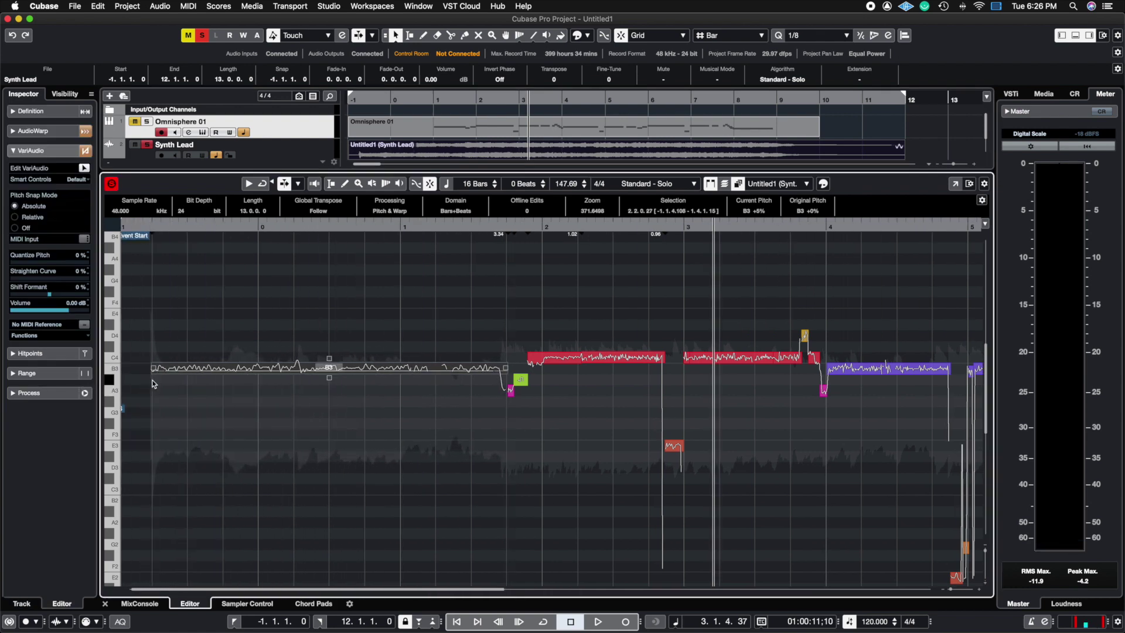
click(351, 100)
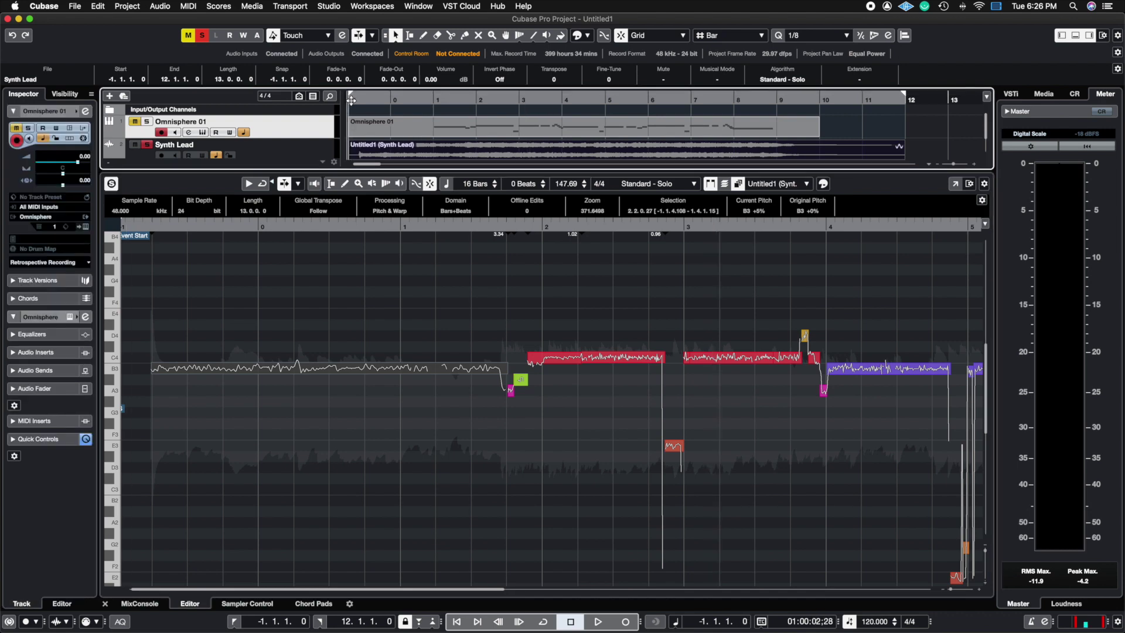
key(space)
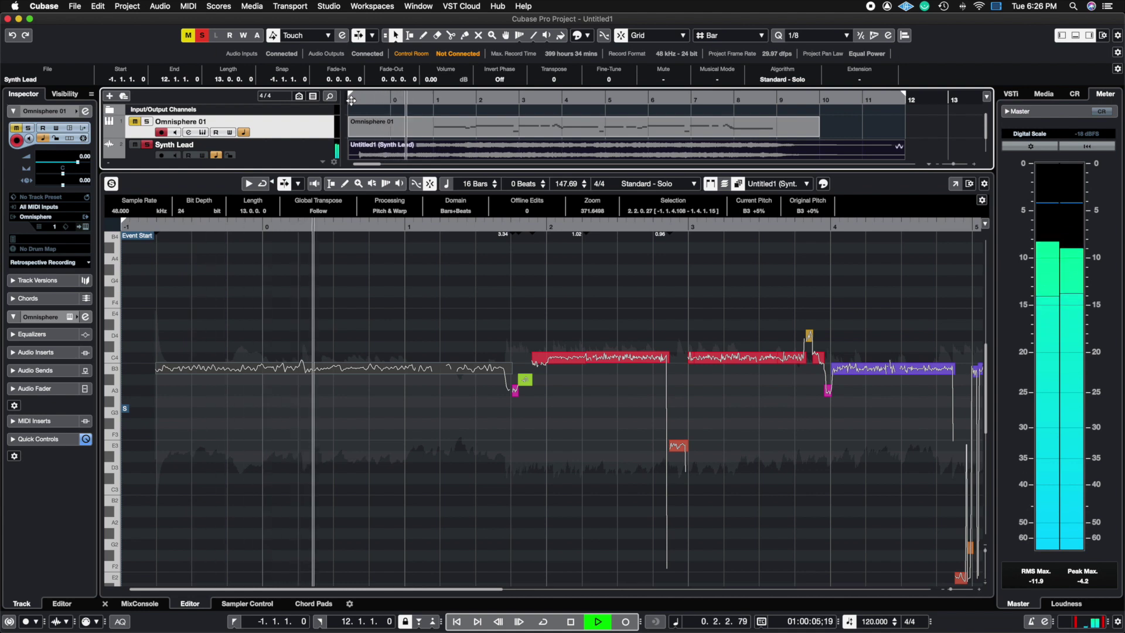
key(space)
drag(156, 368, 405, 403)
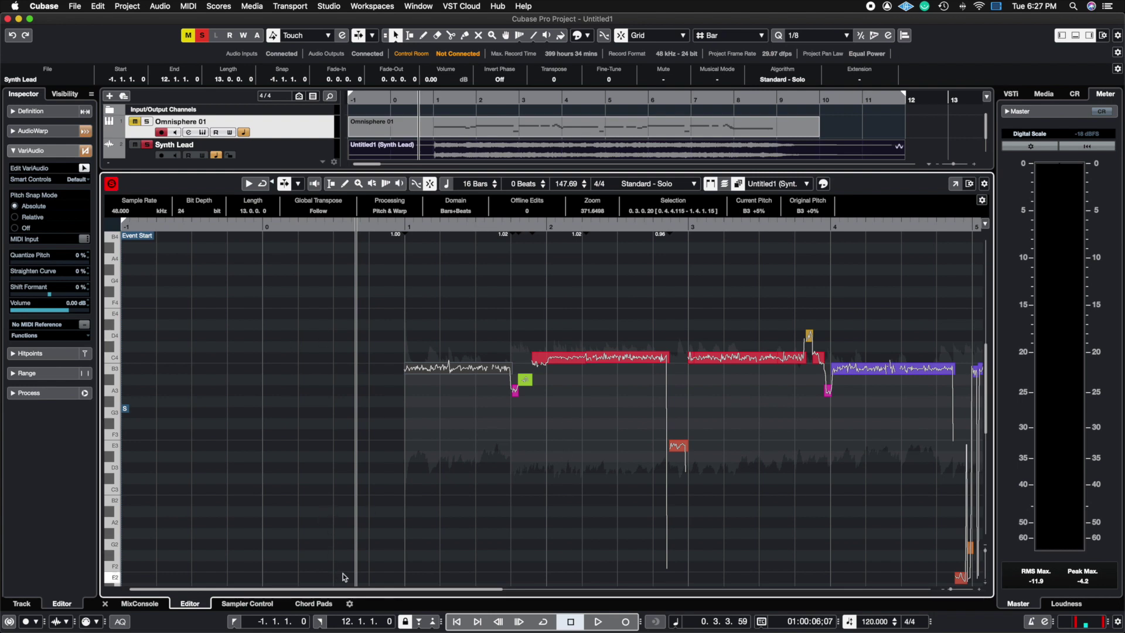
drag(354, 590, 432, 611)
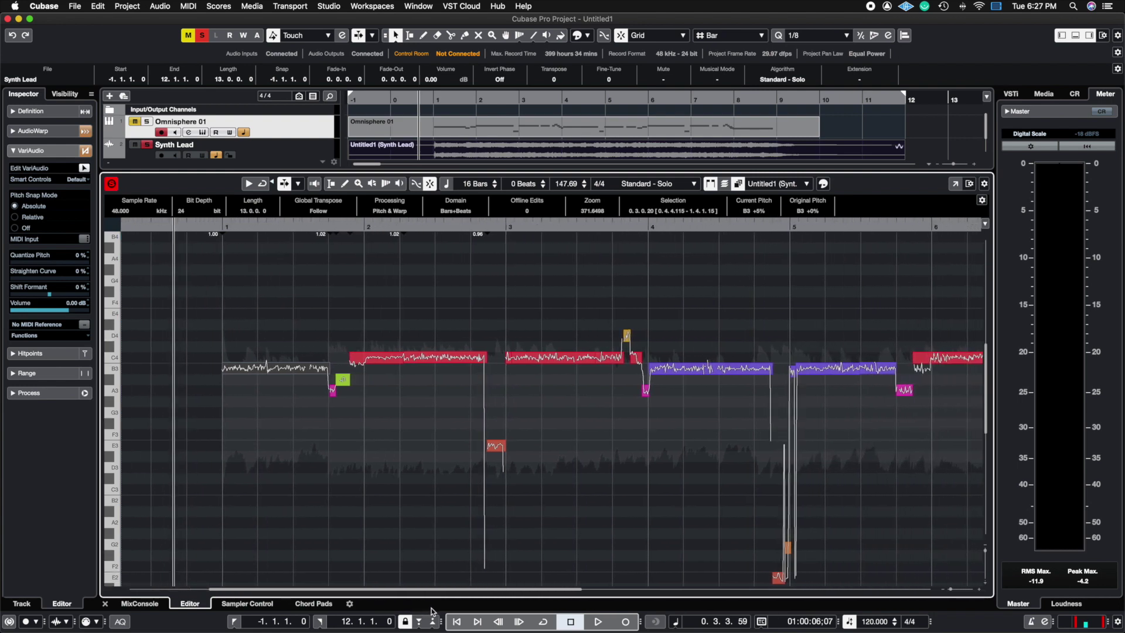
mouse_move(248, 364)
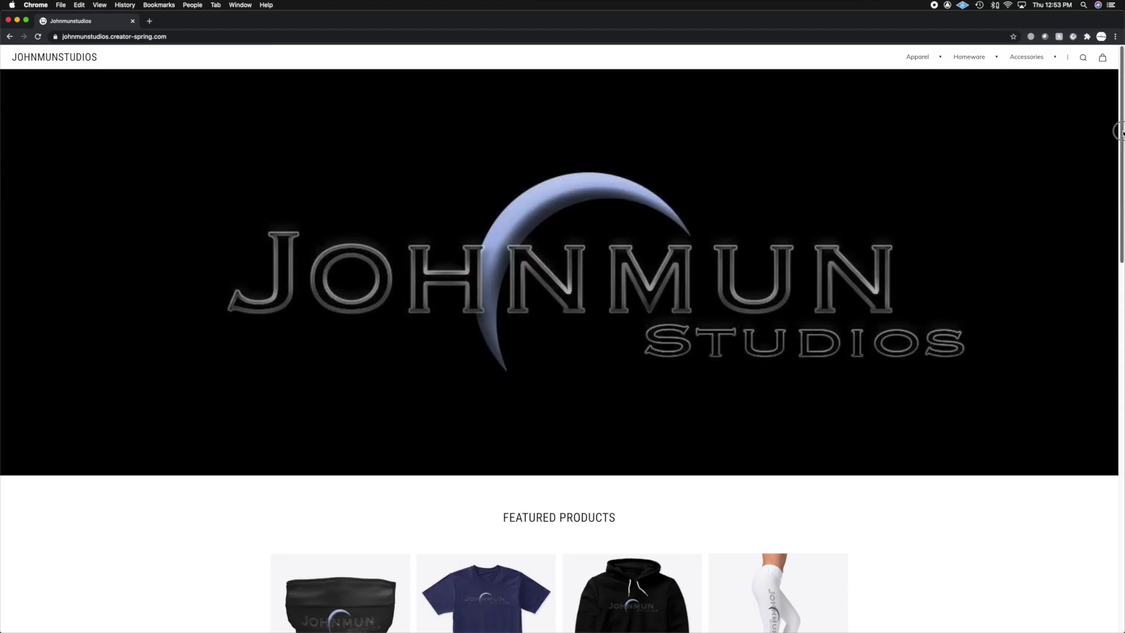
scroll(562, 340, down, 6)
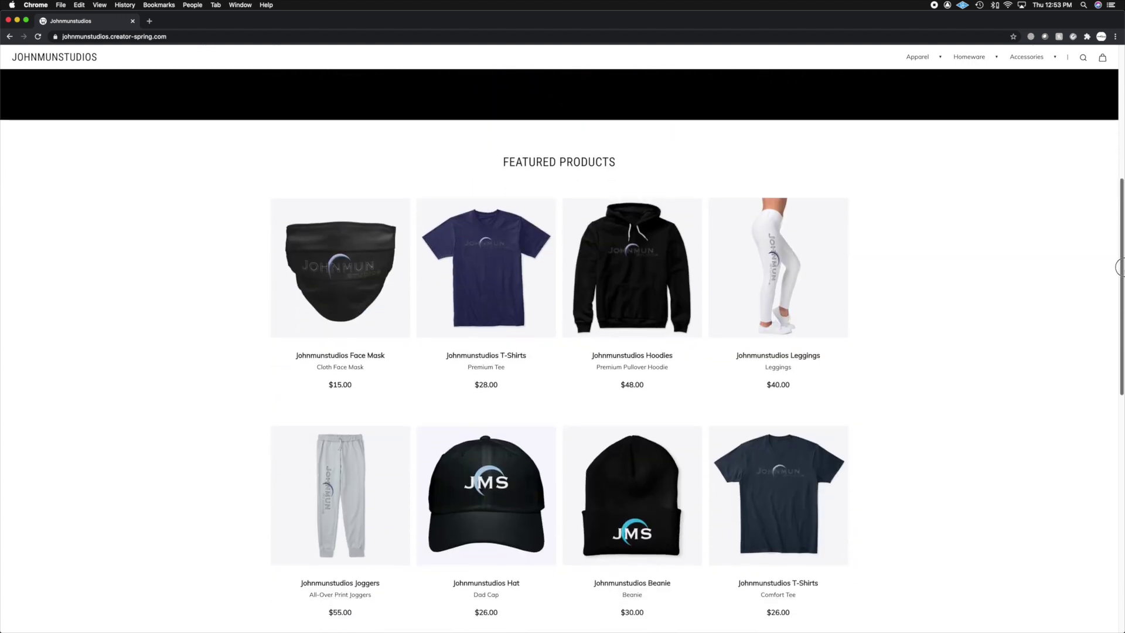
drag(1119, 268, 1119, 132)
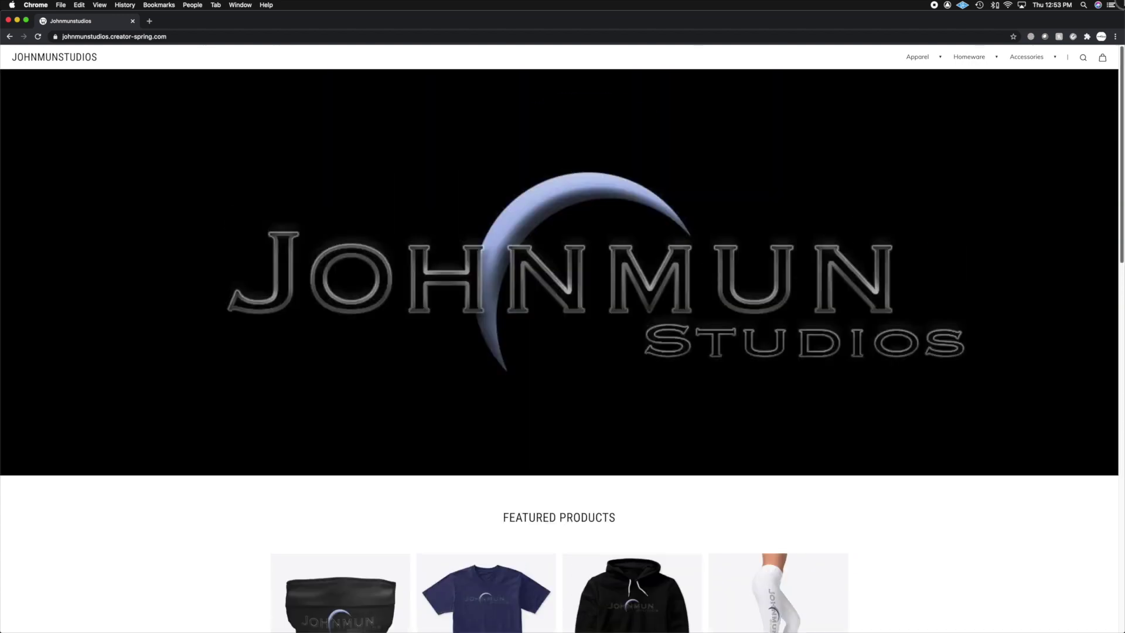